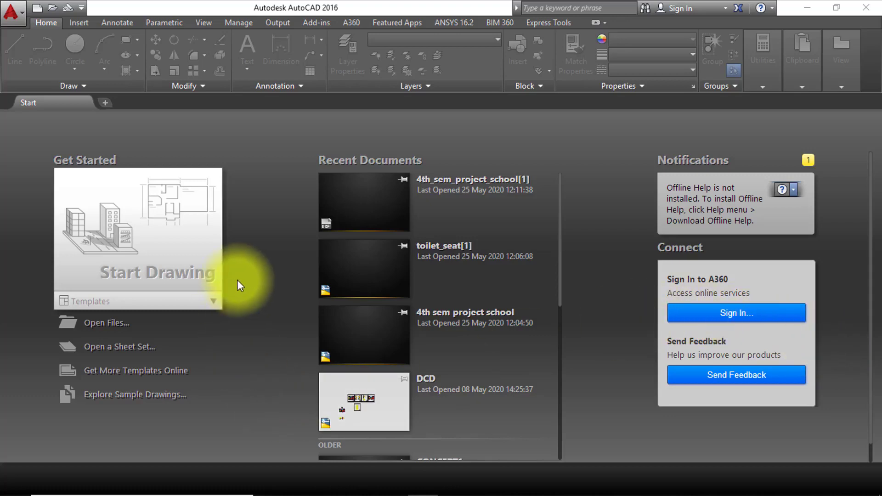
Start a new blank drawing from the start page
key(ctrl+n)
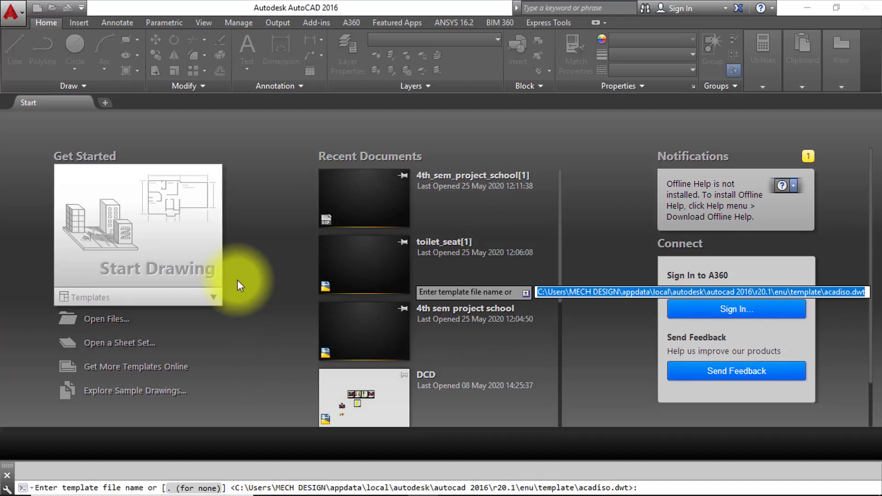
key(Escape)
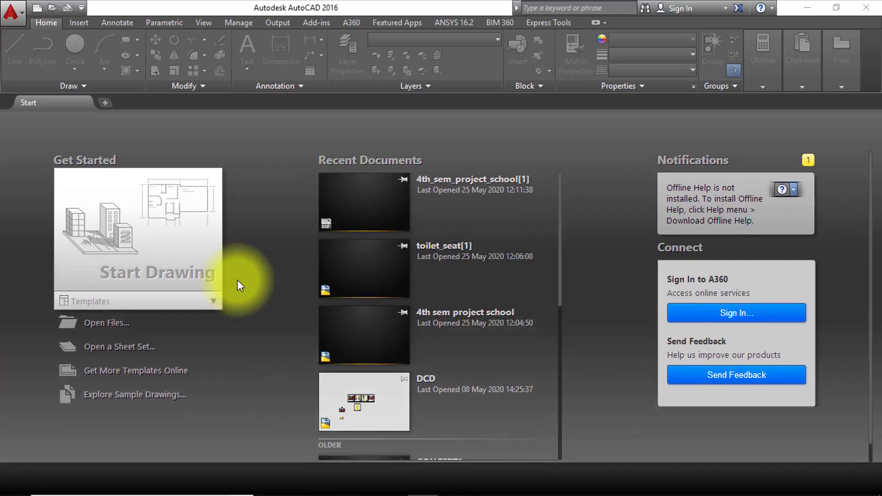
click(166, 274)
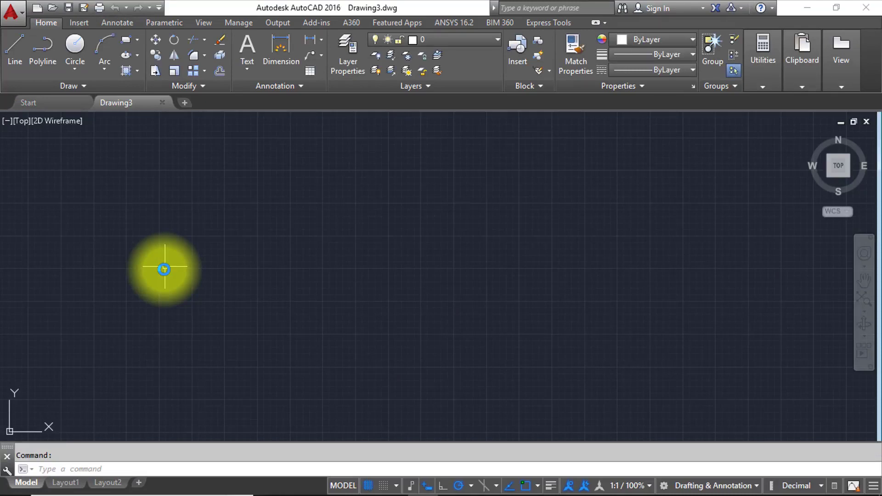
key(Escape)
Open the drawing units settings with the UN command and set the insertion scale to Millimeters
text(un)
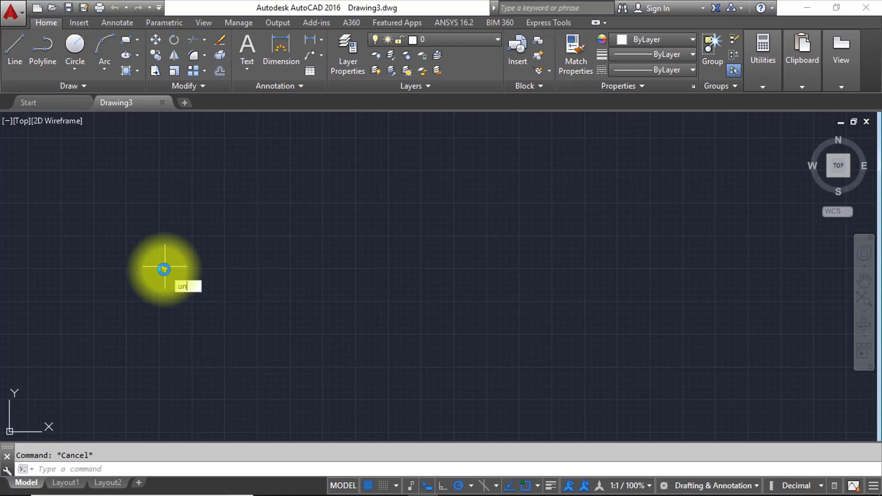
key(Return)
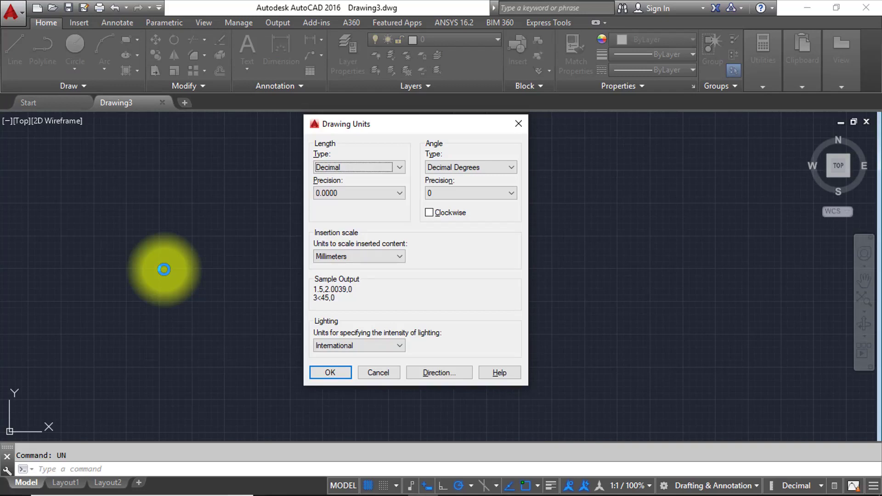
click(394, 257)
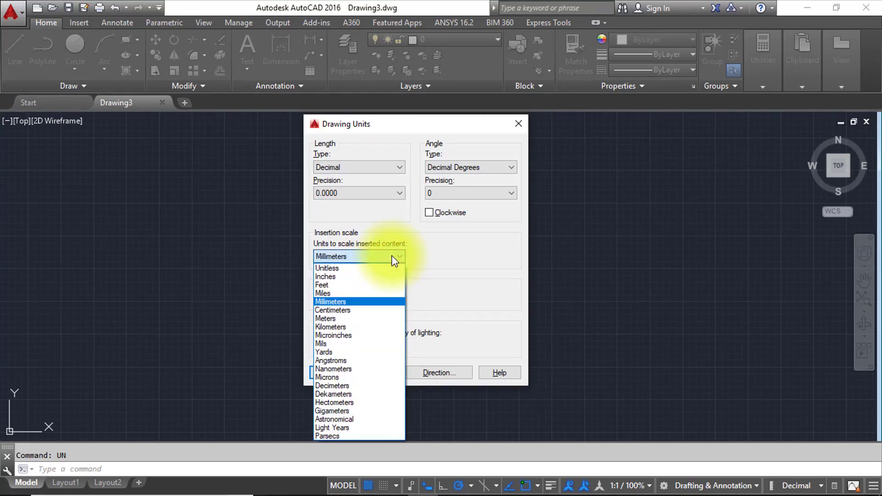
click(339, 302)
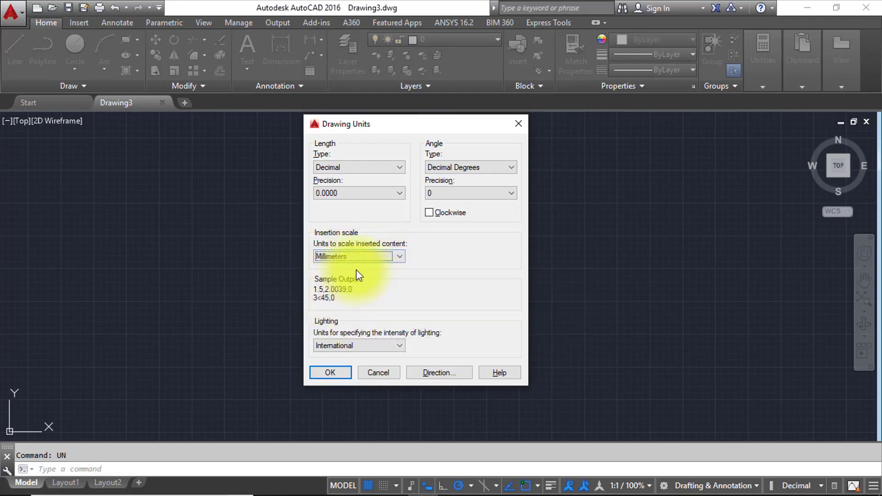
Set the base angle direction of the drawing units to East and accept it
click(436, 372)
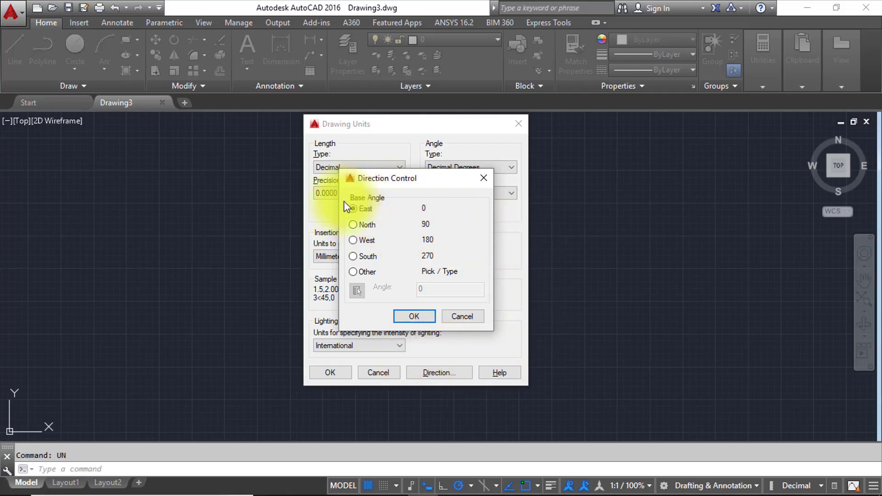
click(365, 241)
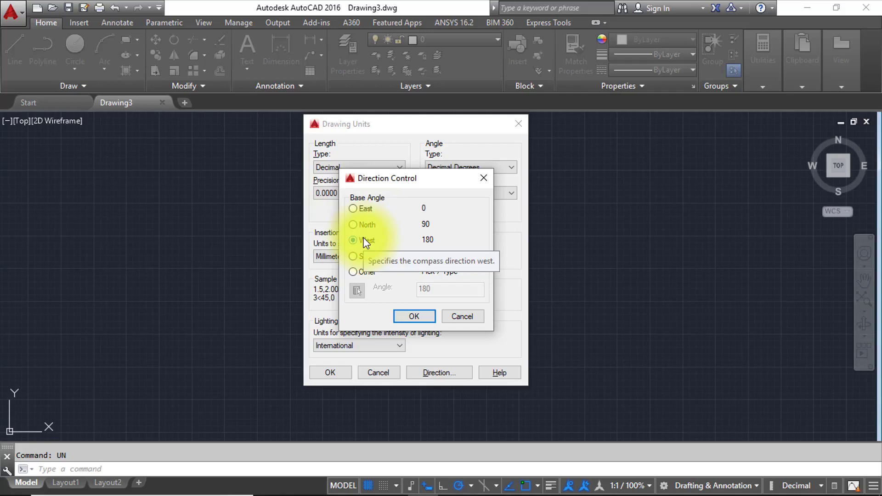
click(368, 212)
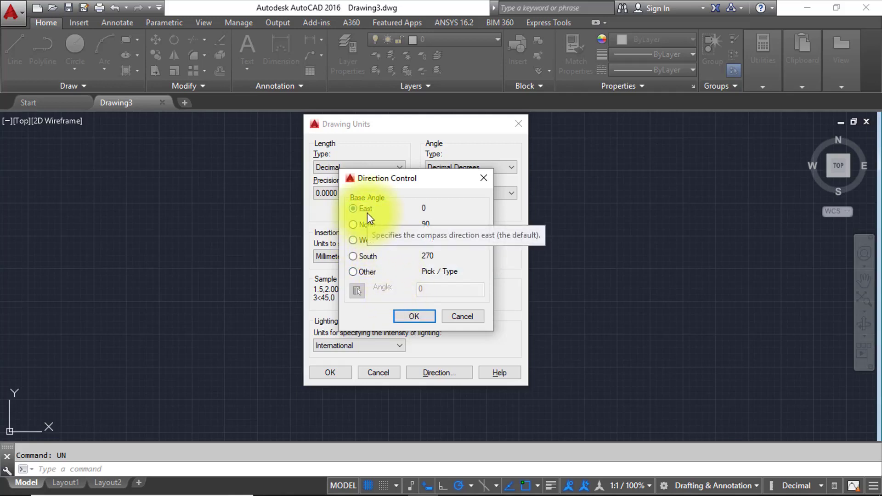
click(410, 314)
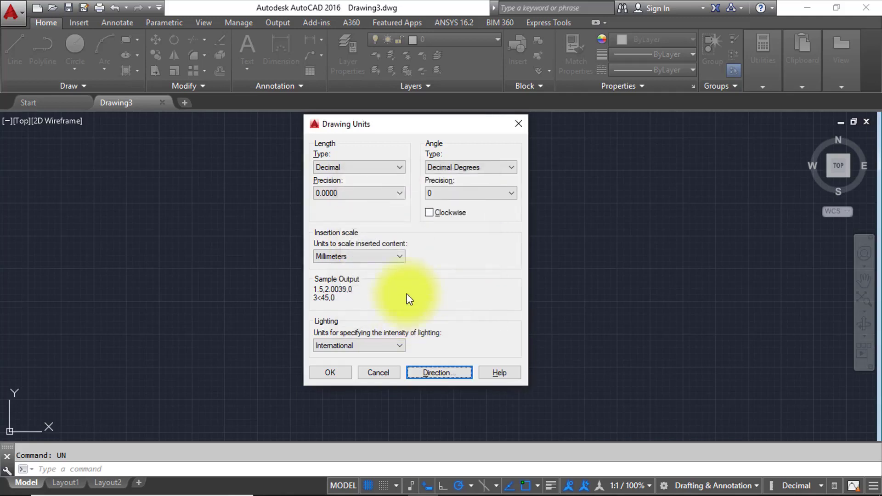
Try the Architectural, Engineering, Fractional and Scientific length types one after another in the drawing units
click(345, 167)
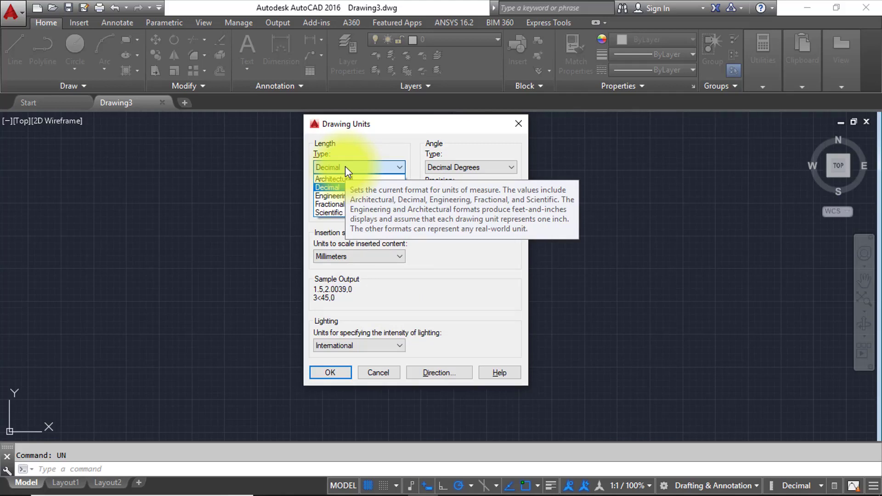
click(374, 154)
click(376, 169)
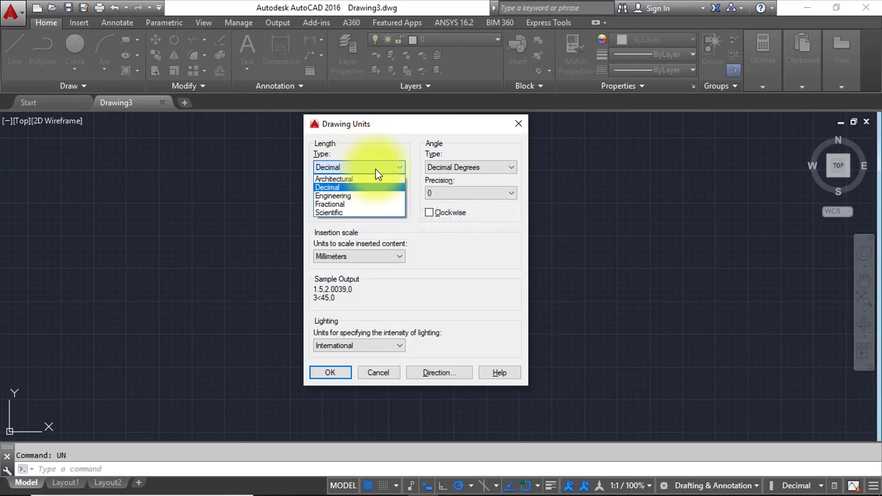
click(370, 179)
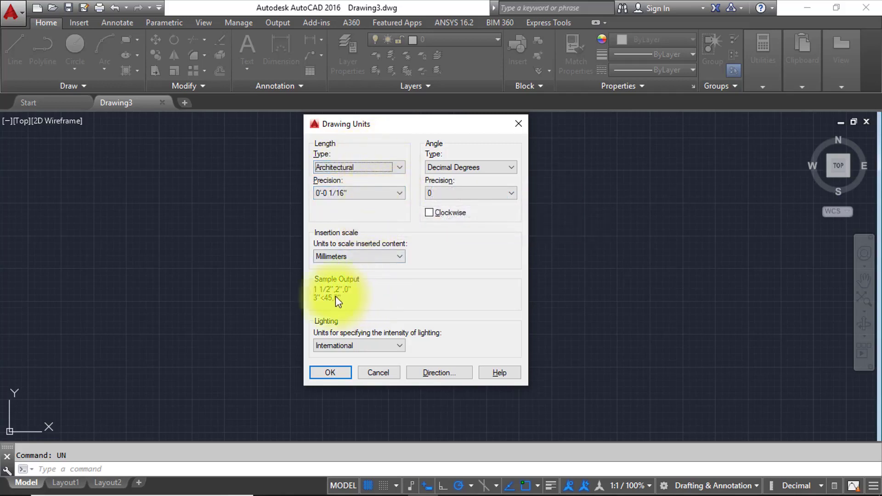
click(346, 168)
click(345, 195)
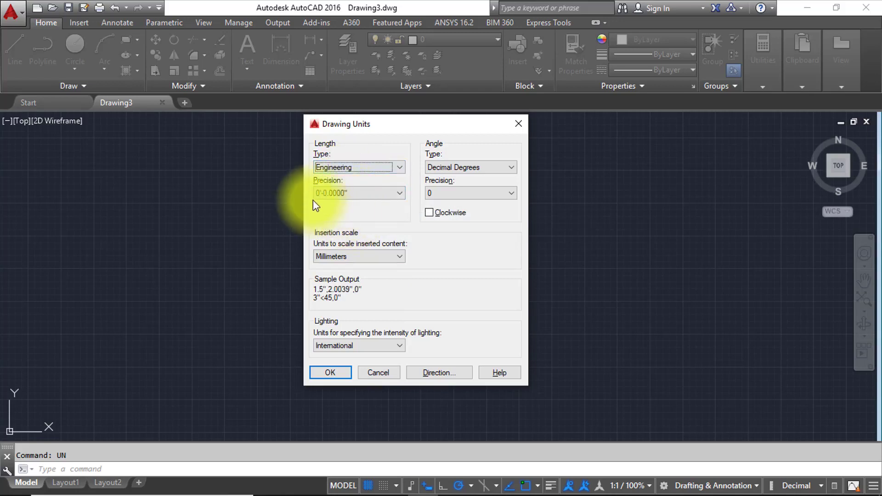
click(346, 171)
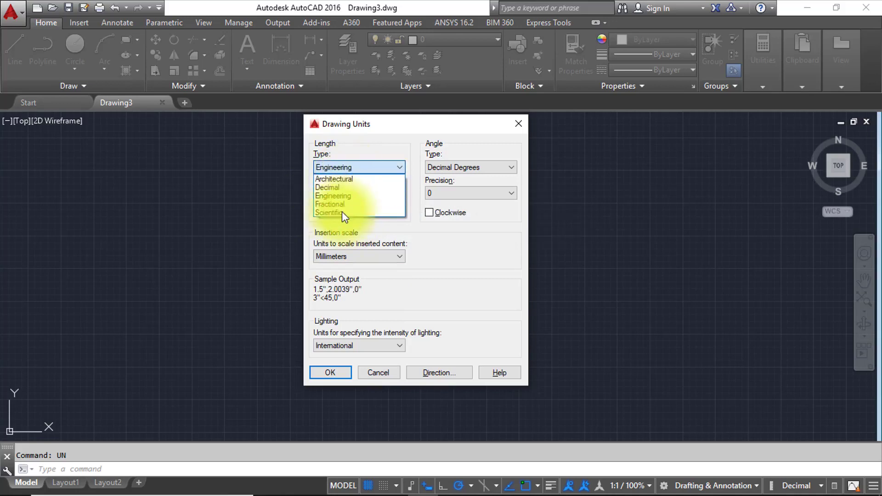
click(341, 203)
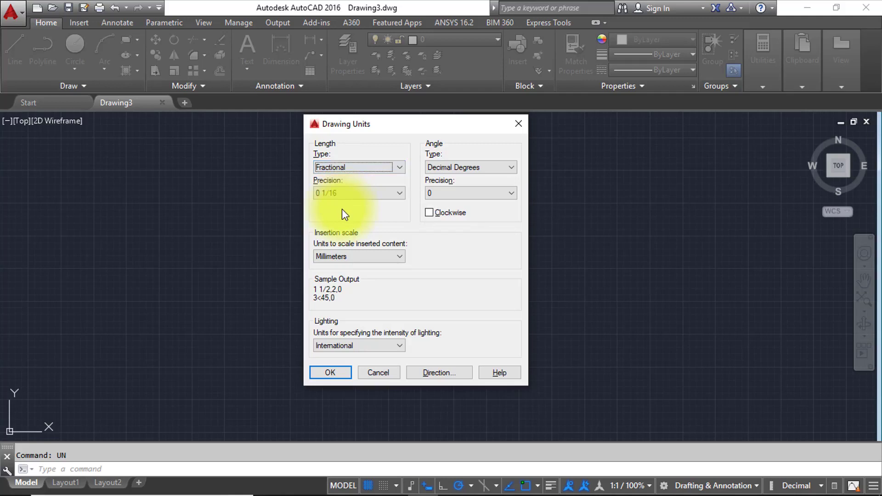
click(349, 168)
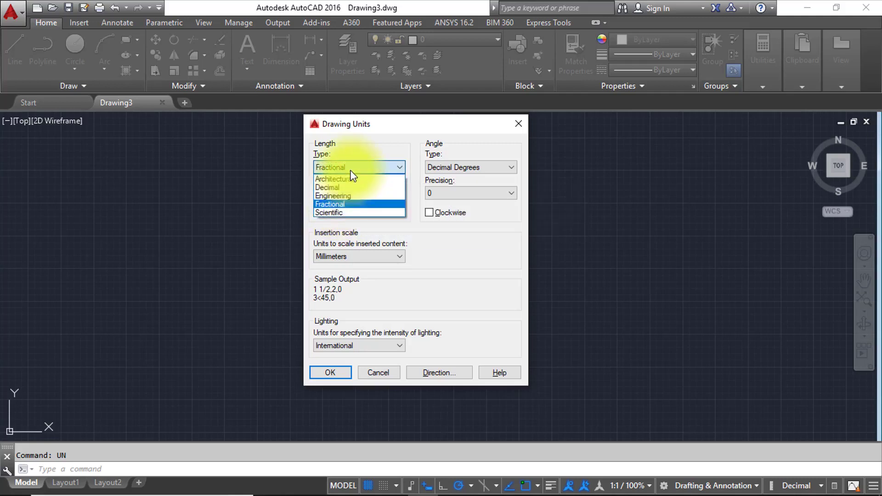
click(347, 213)
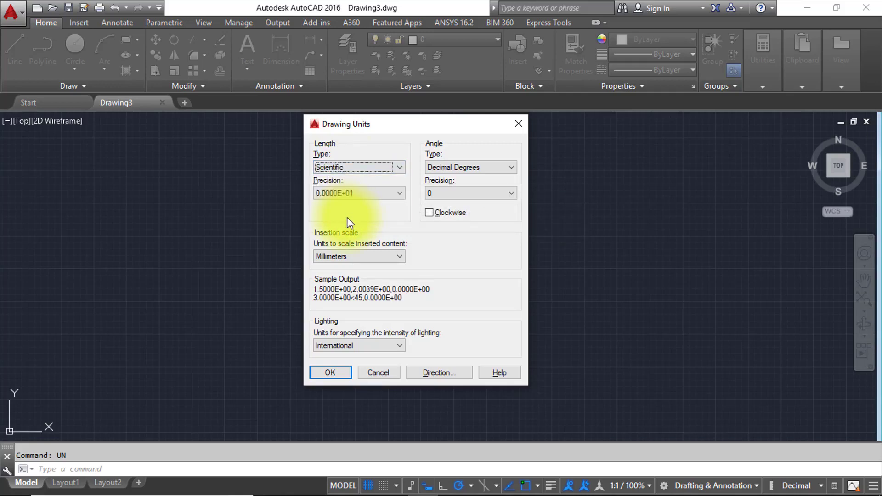
Try the Decimal Degrees and Deg/Min/Sec angle types in the drawing units
click(471, 167)
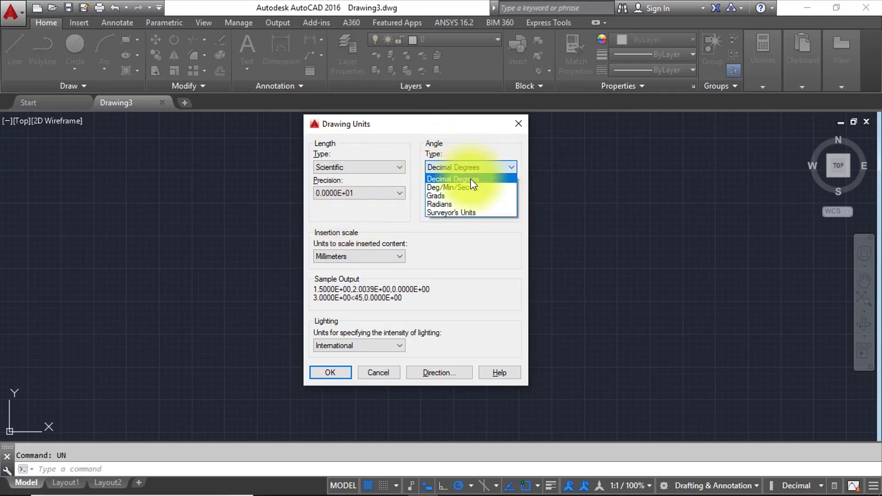
click(470, 179)
click(469, 170)
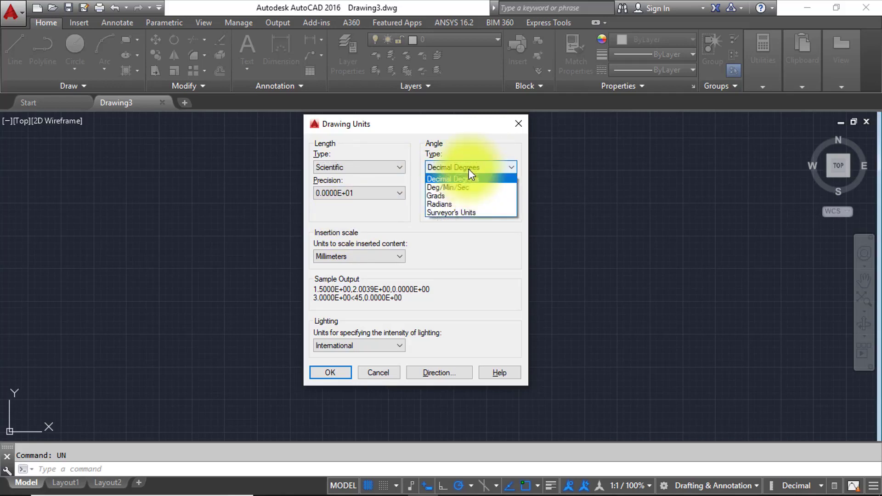
click(467, 180)
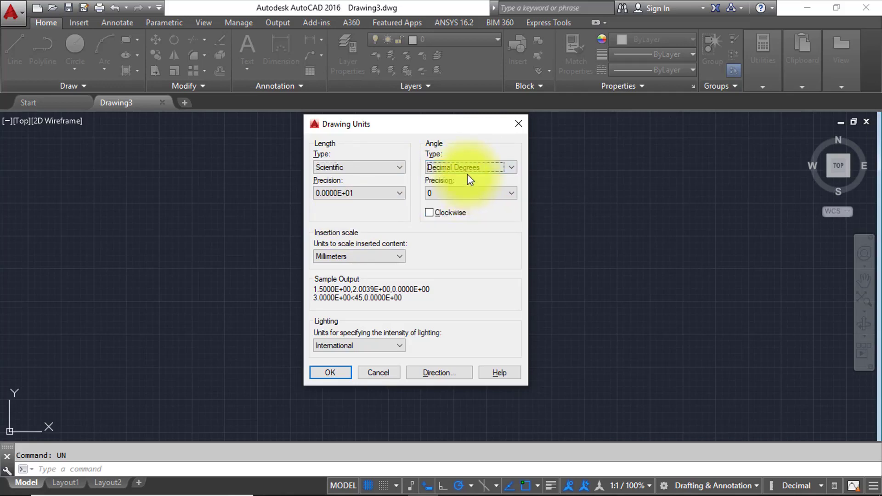
click(467, 173)
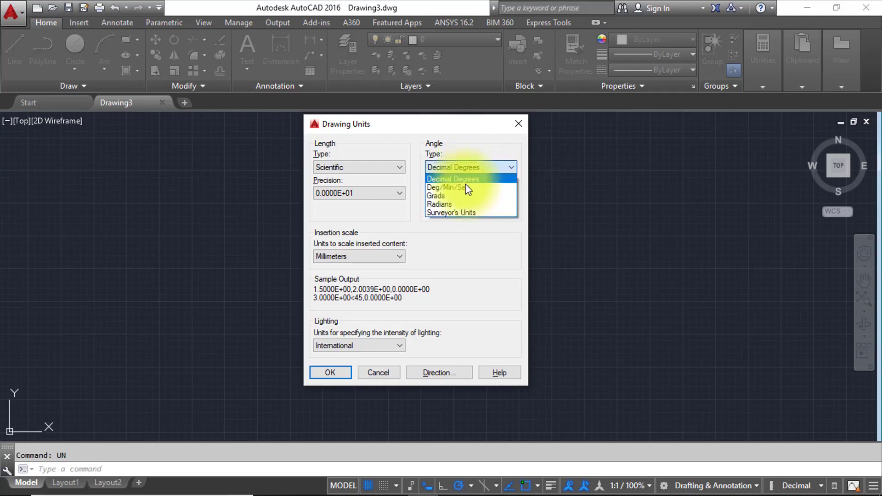
click(464, 186)
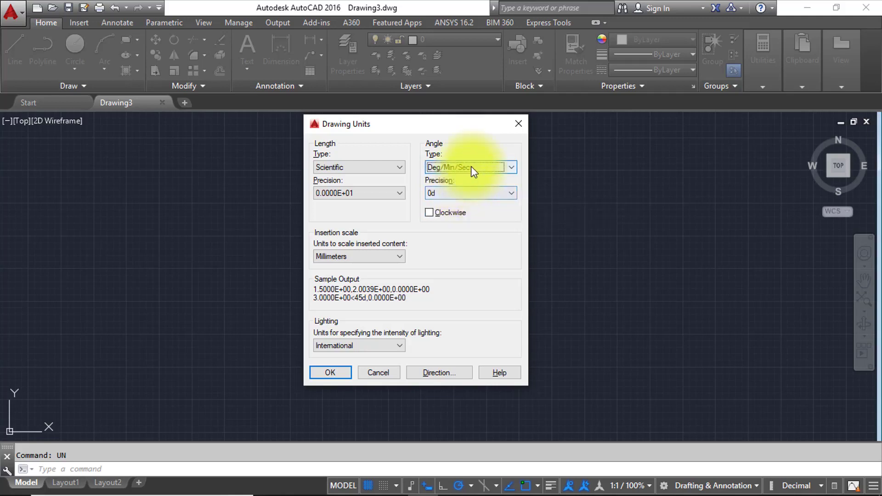
Try the Grads, Radians and Surveyor's Units angle types and view the precision choices for Surveyor's Units
click(471, 166)
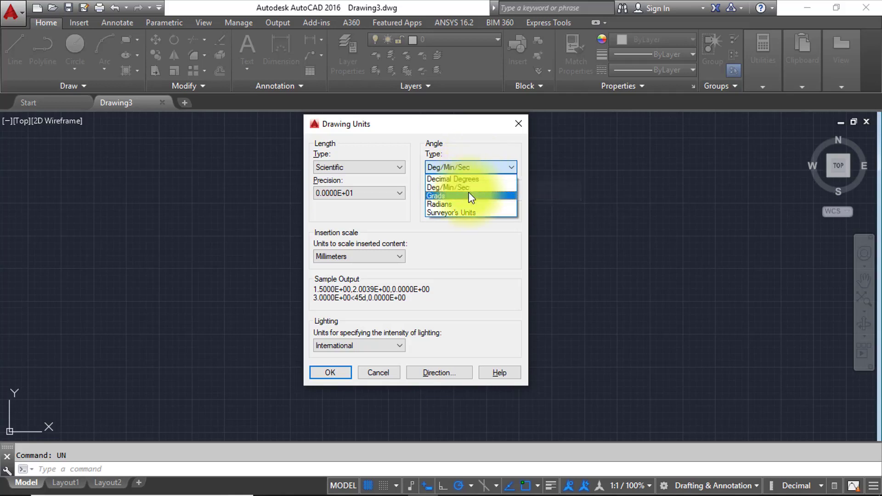
click(468, 194)
click(467, 168)
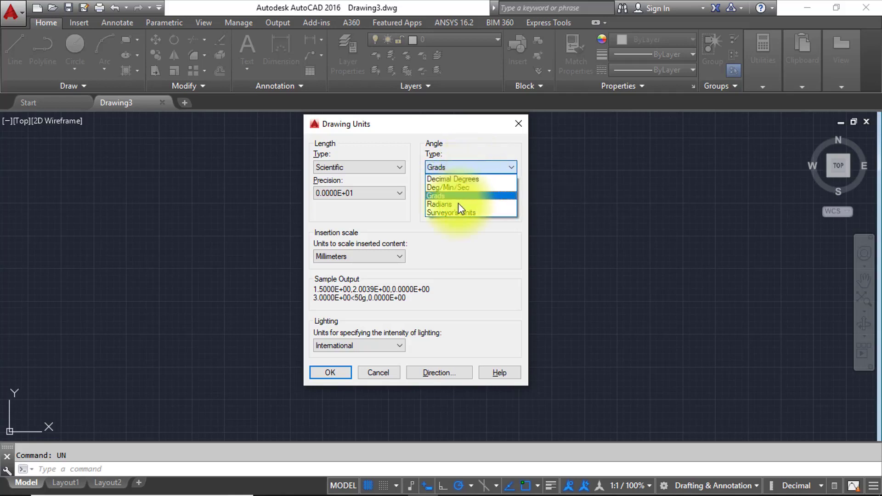
click(459, 203)
click(460, 167)
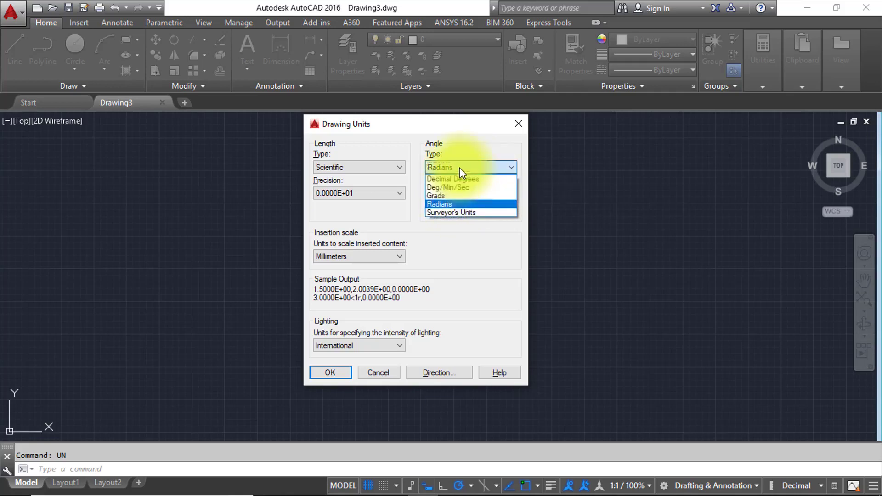
click(465, 213)
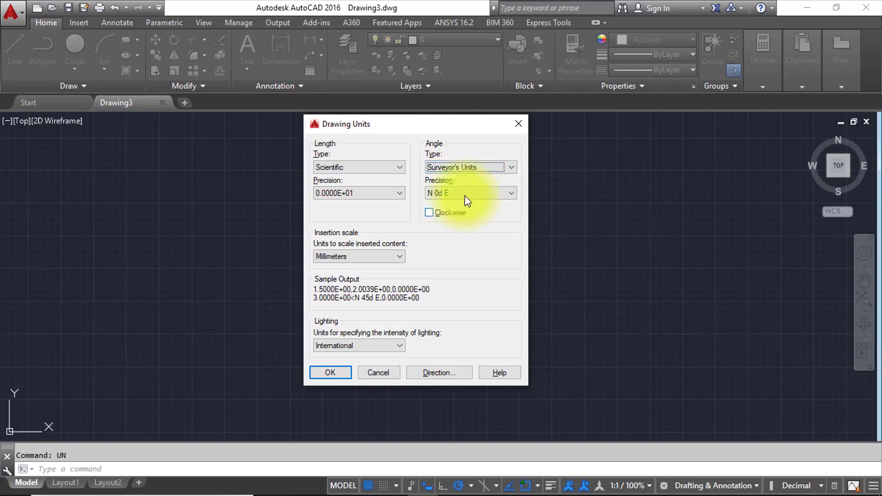
click(465, 193)
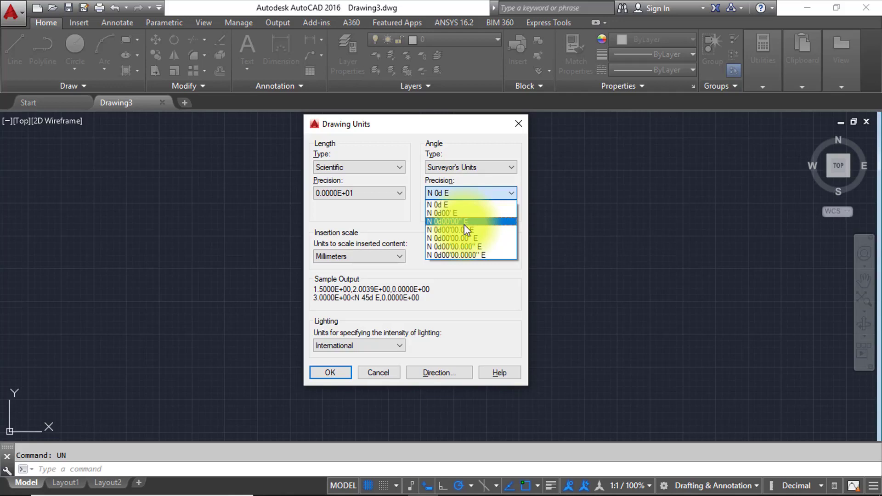
click(462, 169)
Set the angle type to Decimal Degrees and the length type to Decimal
click(462, 168)
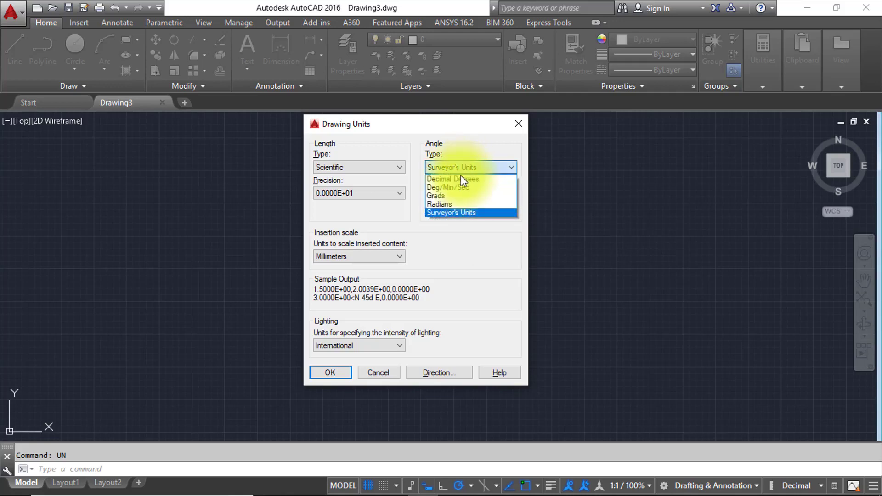
click(459, 181)
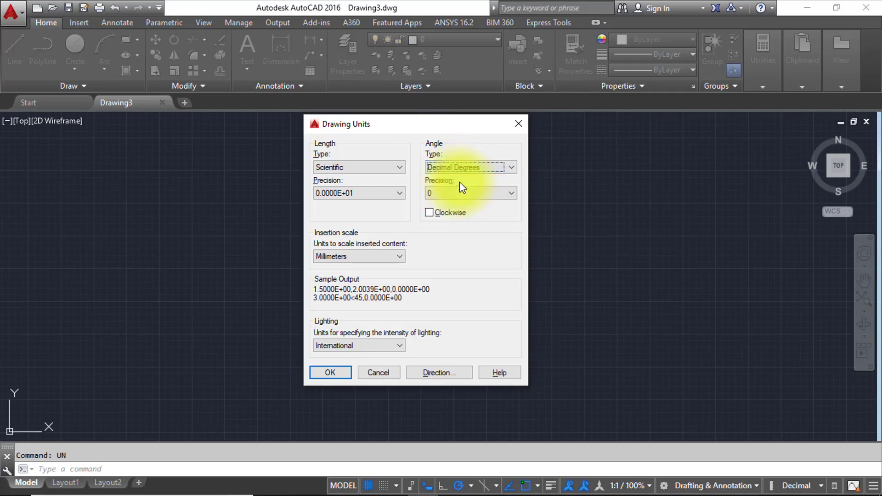
click(341, 167)
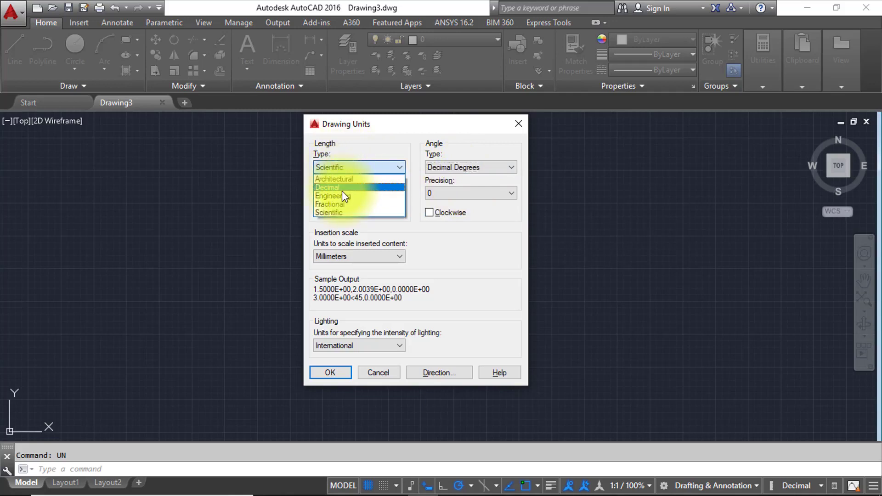
click(342, 189)
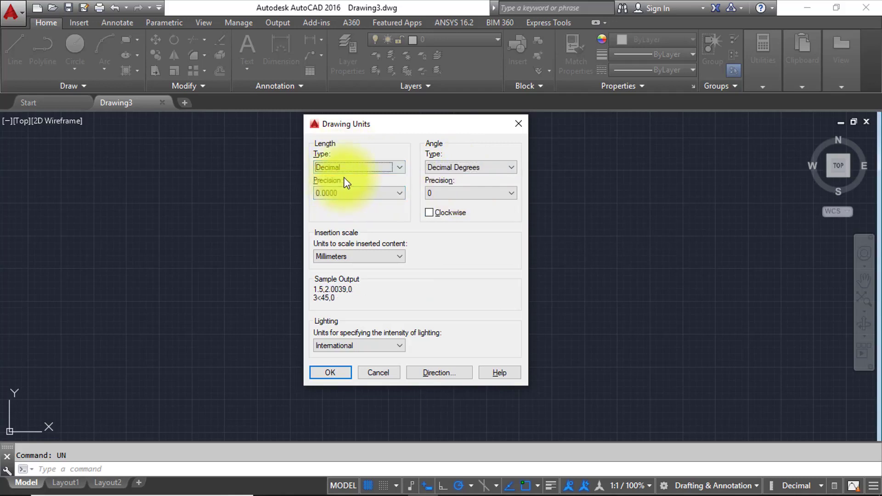
click(450, 168)
click(450, 178)
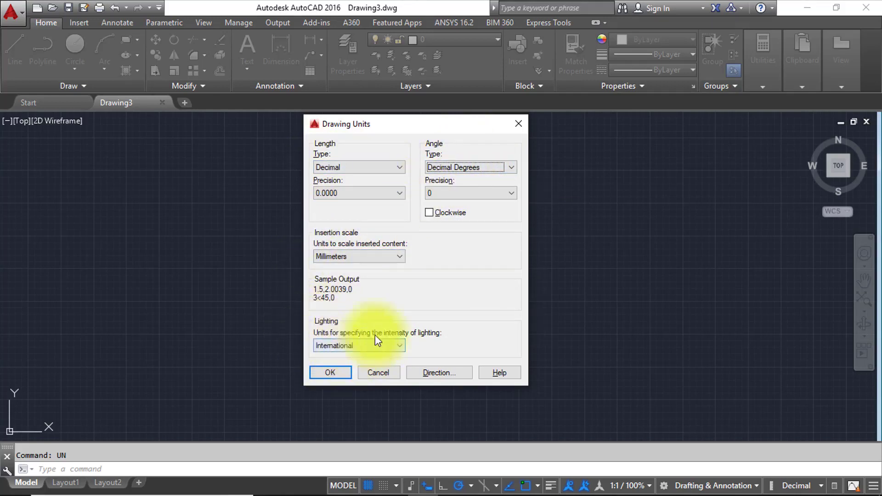
Accept East as the base angle direction and apply the drawing units settings
click(450, 371)
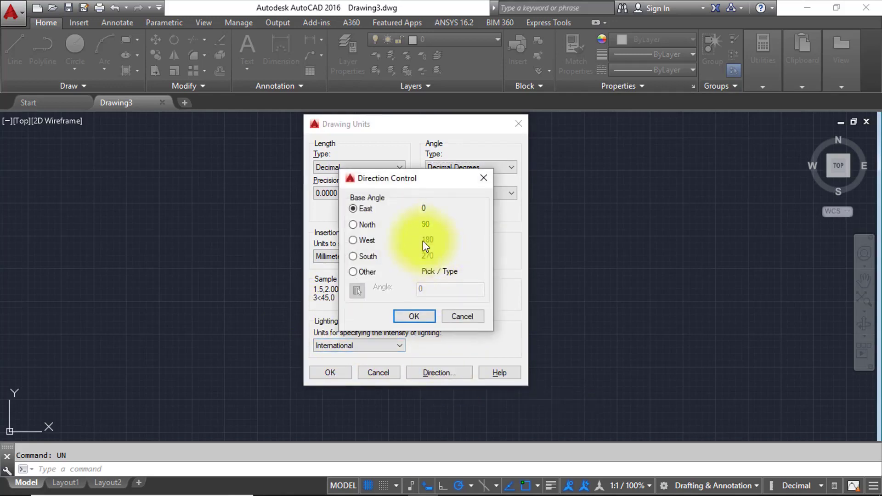
click(410, 317)
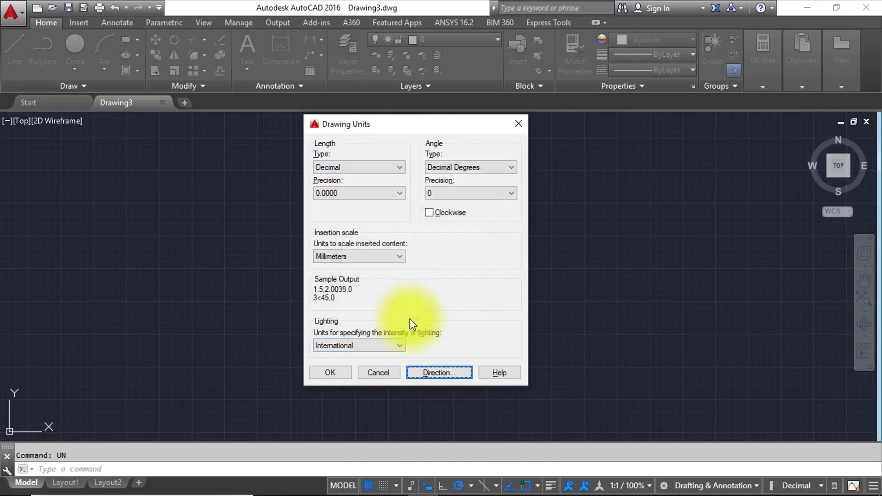
click(340, 372)
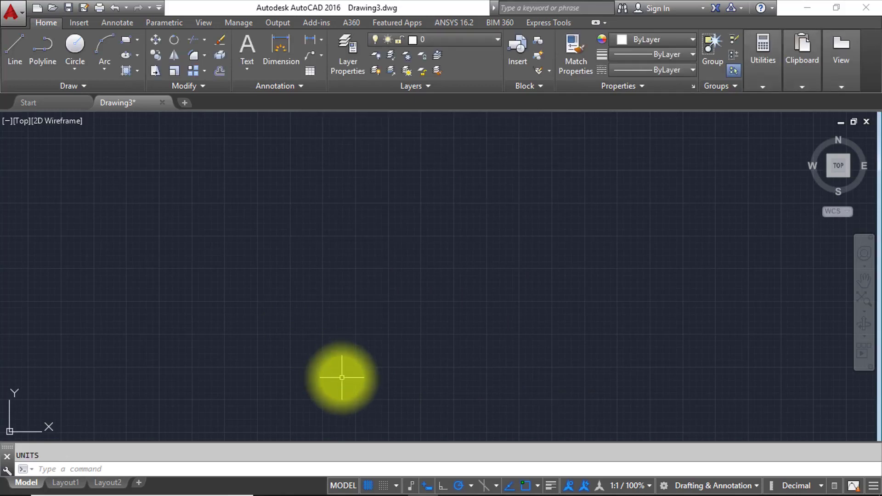
text(un)
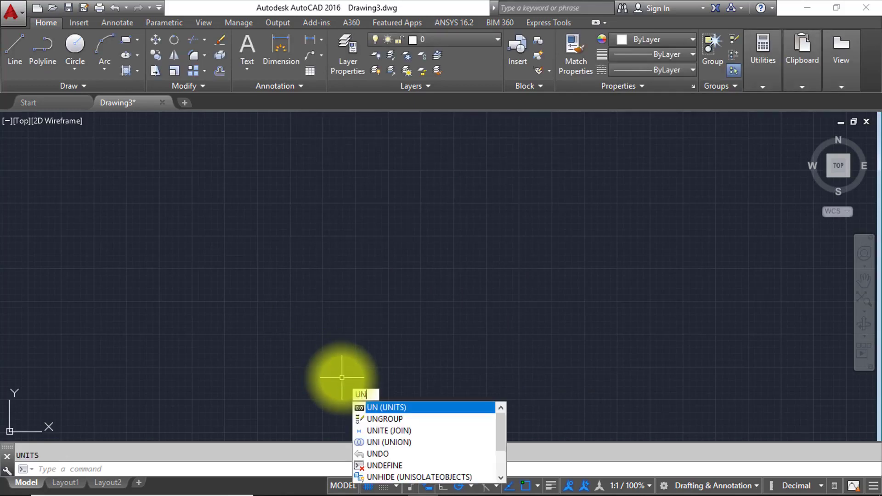
key(Escape)
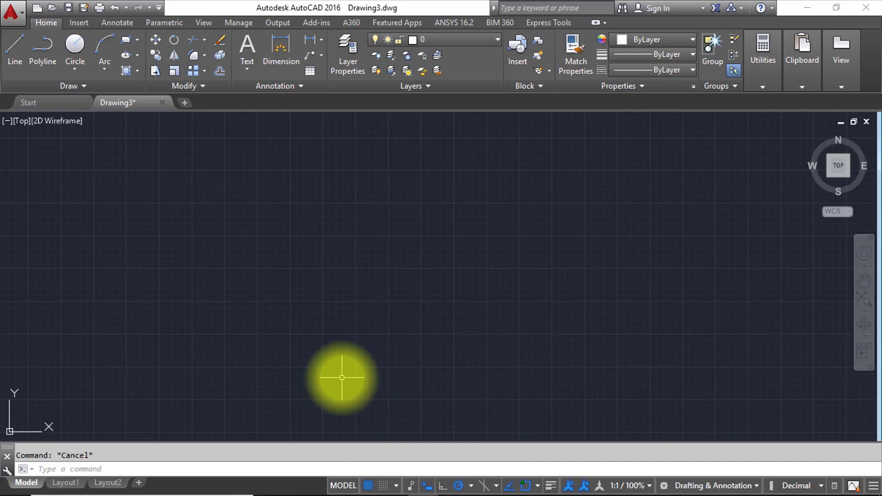
Open the Standard dimension style for modification and set its arrow size to 2.5
text(d)
key(Return)
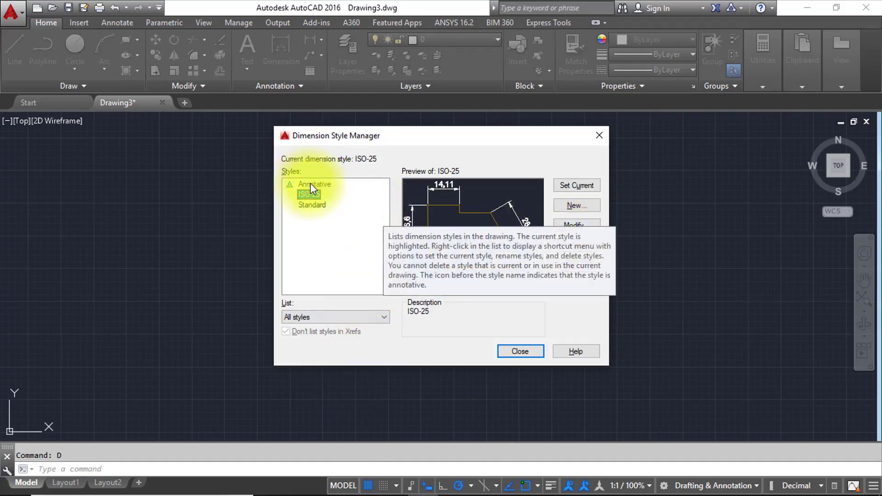
click(311, 209)
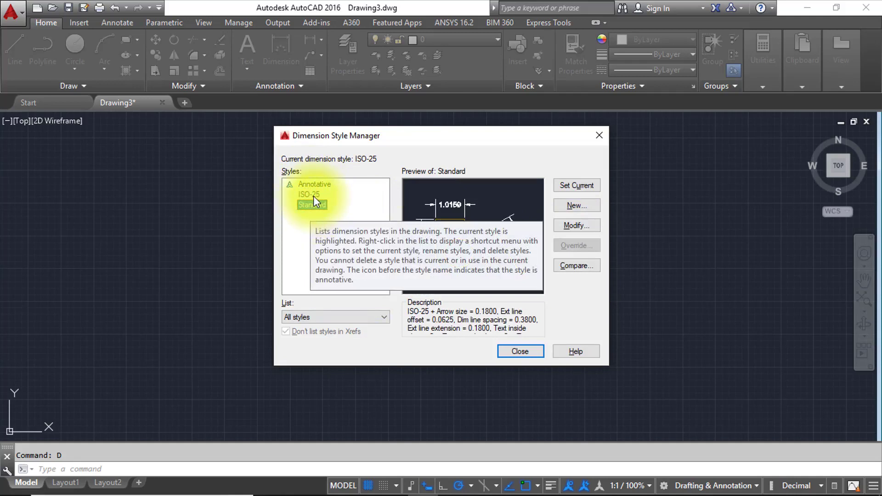
click(314, 196)
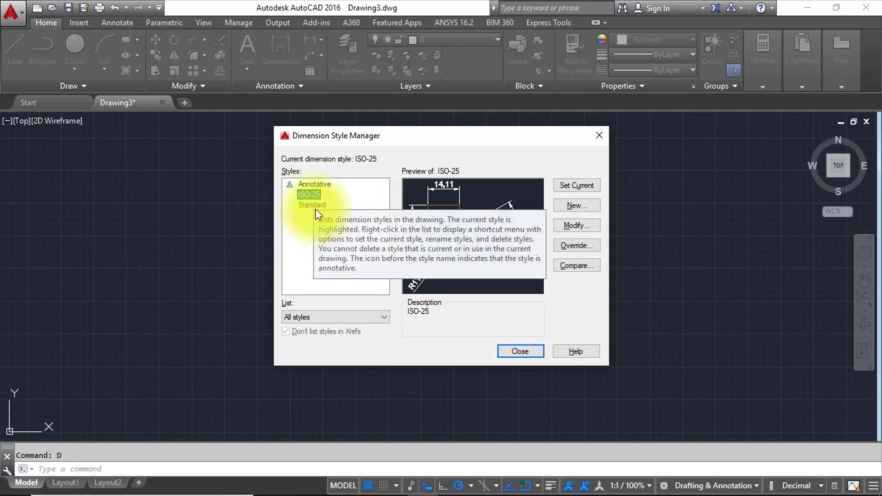
click(312, 204)
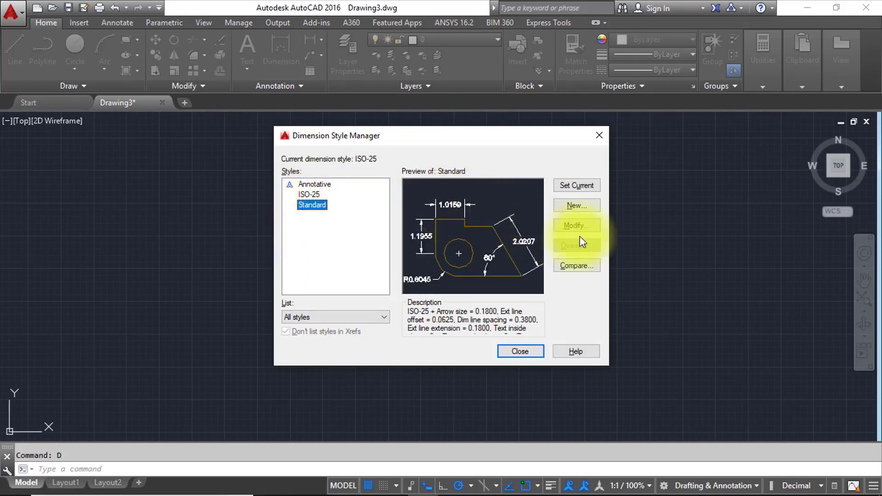
click(587, 226)
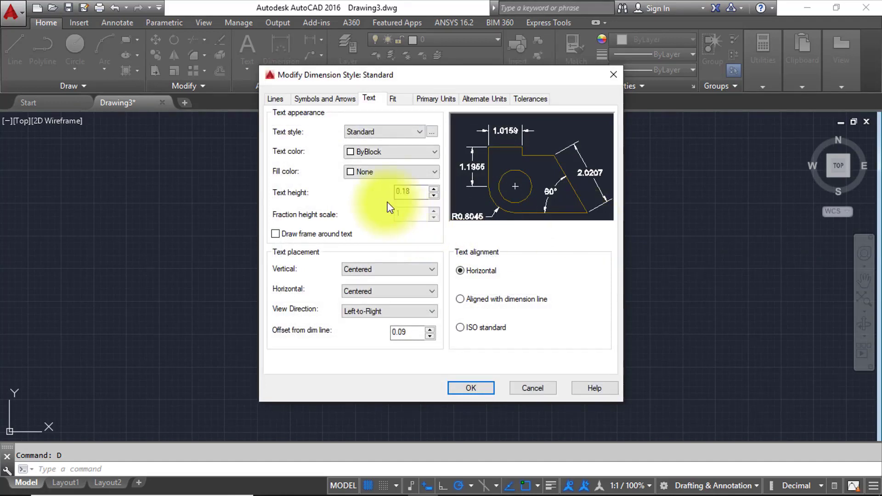
click(326, 98)
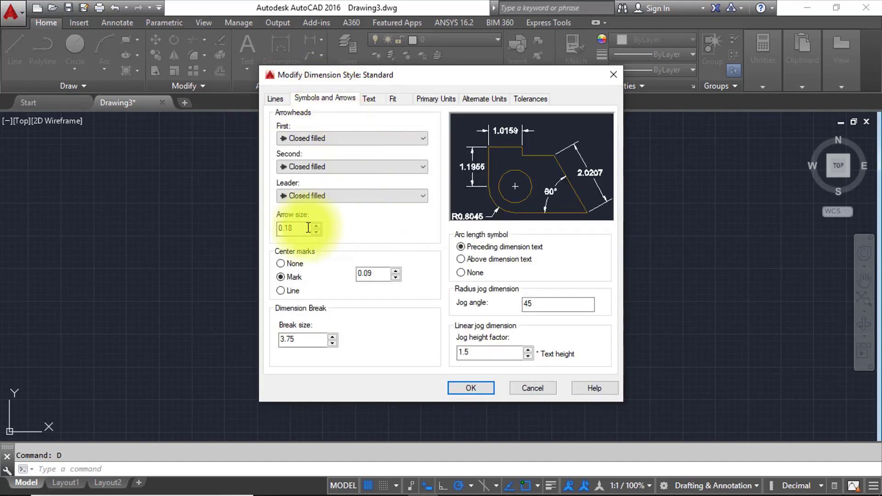
drag(298, 227, 272, 227)
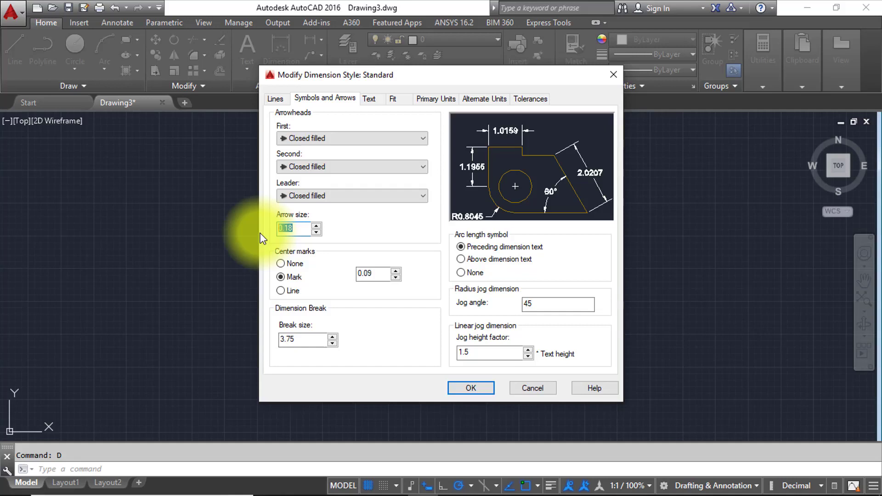
text(2.5)
Set the text height of the Standard dimension style to 2.5
click(369, 99)
double_click(413, 192)
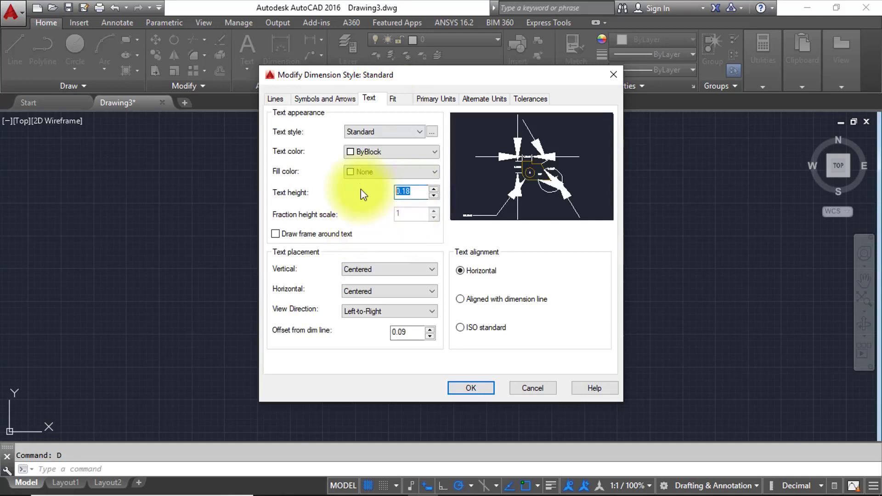
text(2.5)
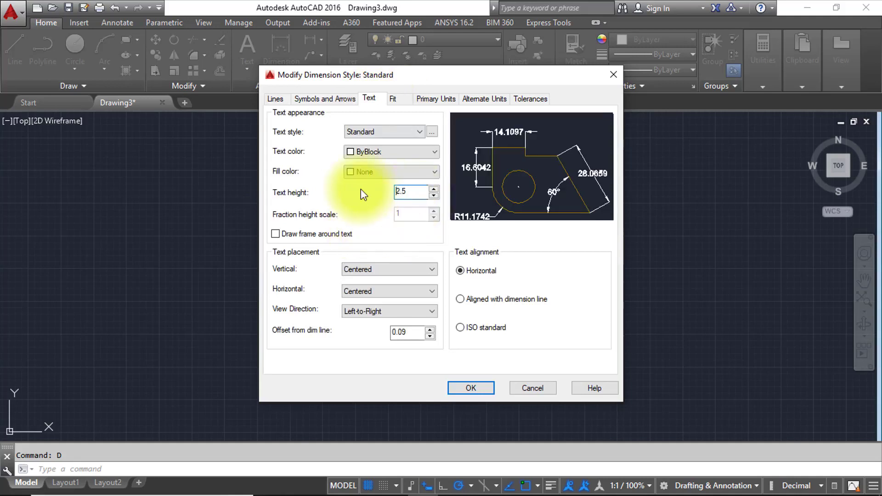
Look through the remaining Standard dimension style settings, apply the changes and make Standard the current dimension style
click(435, 101)
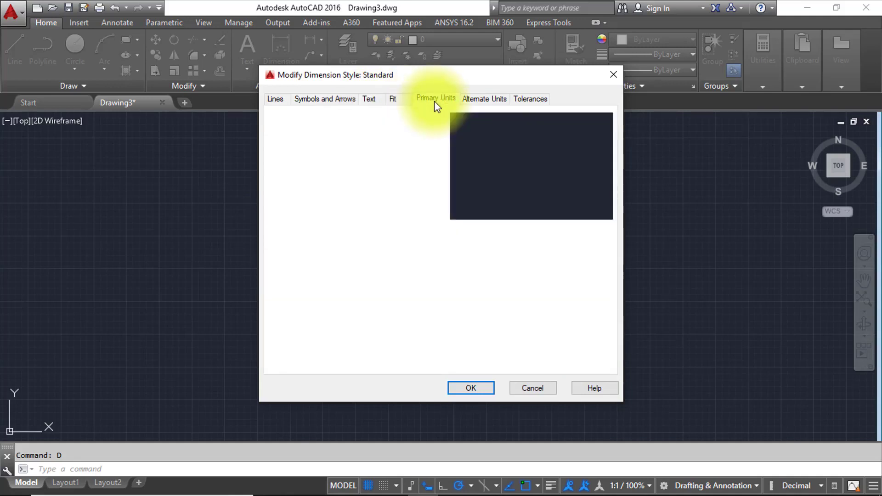
click(486, 99)
click(526, 99)
click(310, 98)
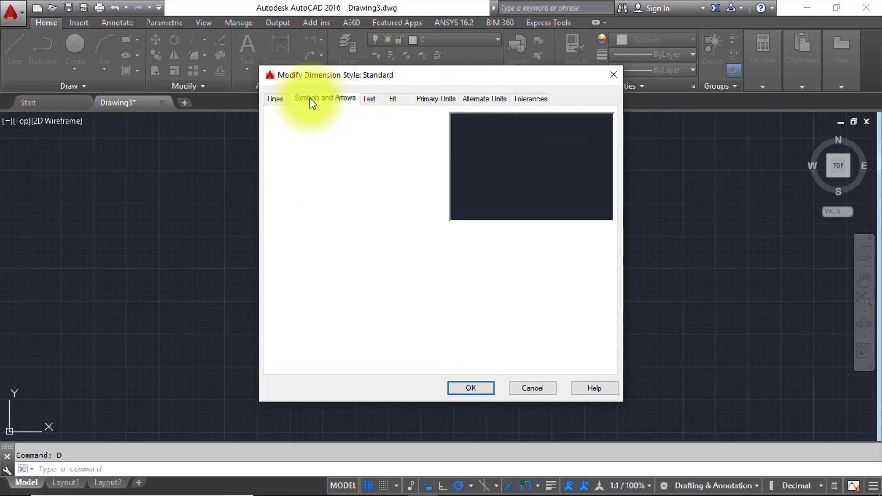
click(465, 392)
click(579, 185)
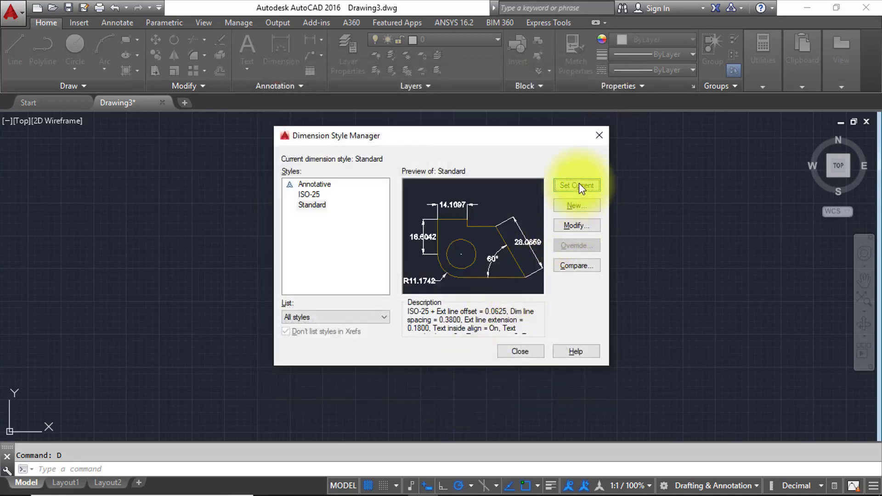
click(519, 351)
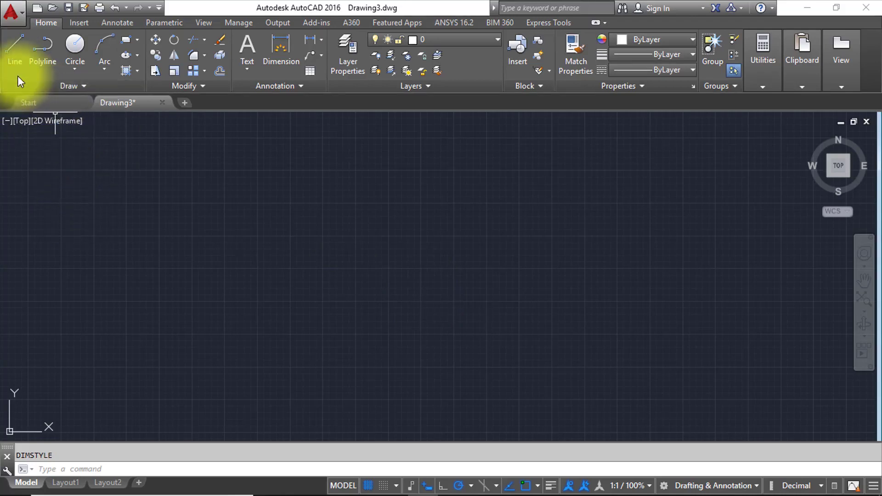
Draw a line from the origin 0,0 with a length of 100 at an angle of 0 degrees
text(L)
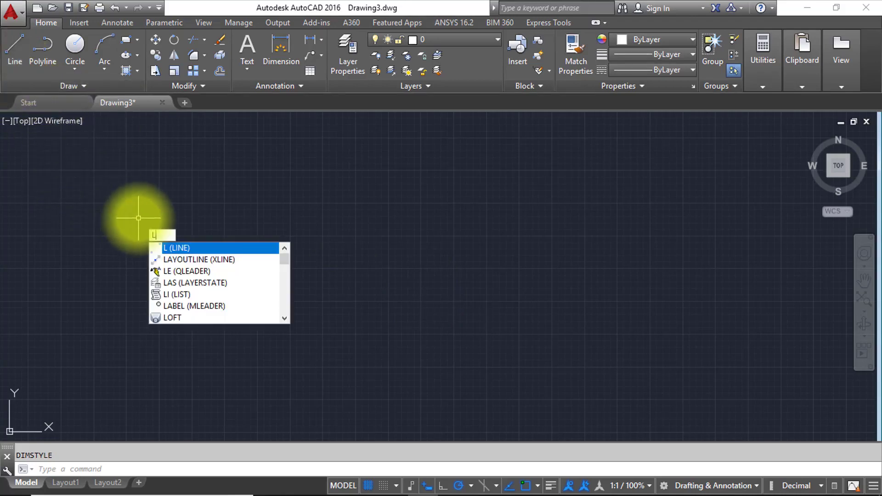
key(Return)
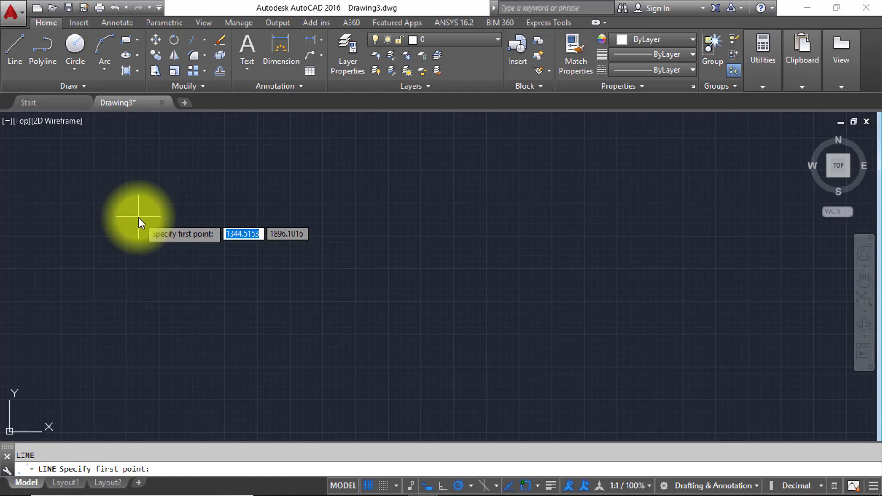
text(0)
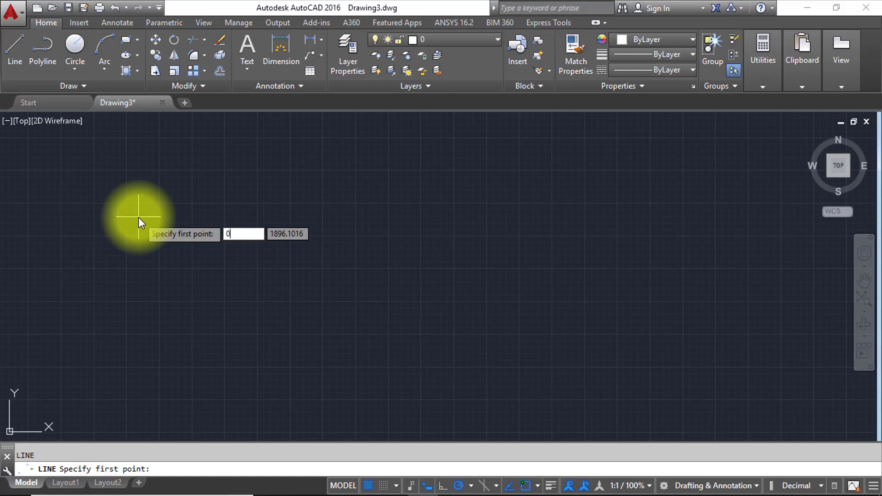
key(Tab)
text(0)
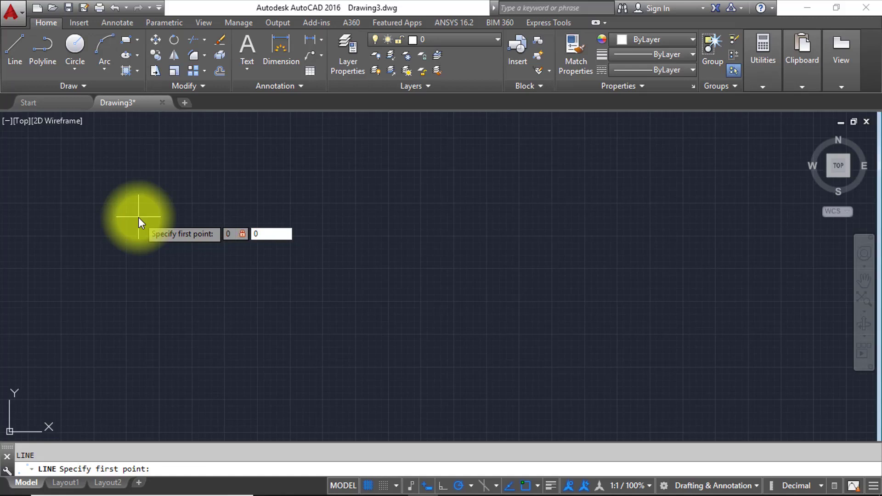
key(Return)
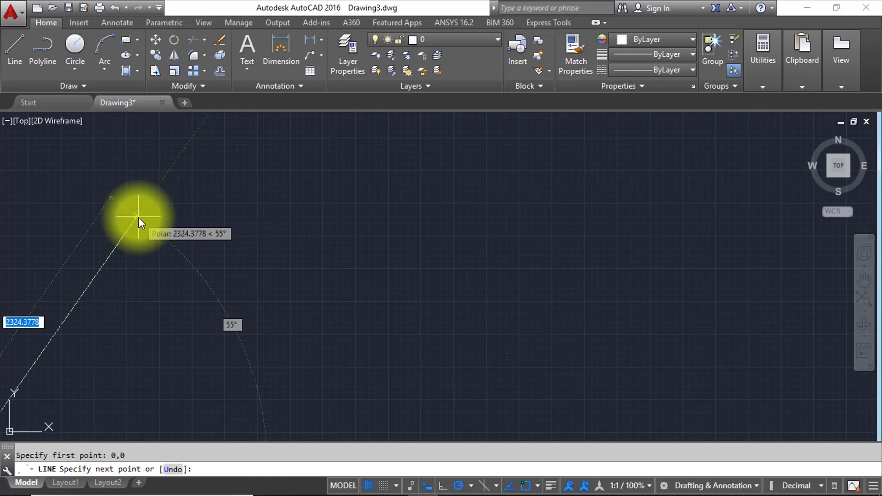
scroll(152, 213, down, 5)
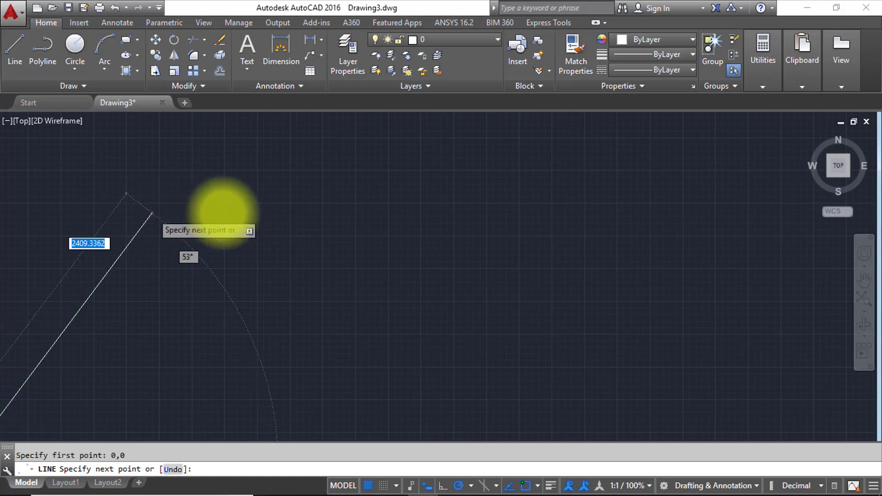
scroll(390, 274, up, 2)
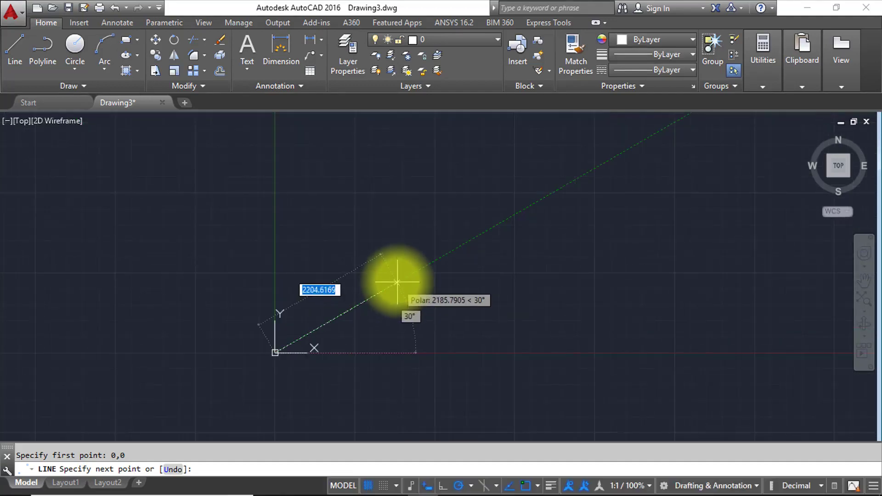
scroll(398, 280, down, 1)
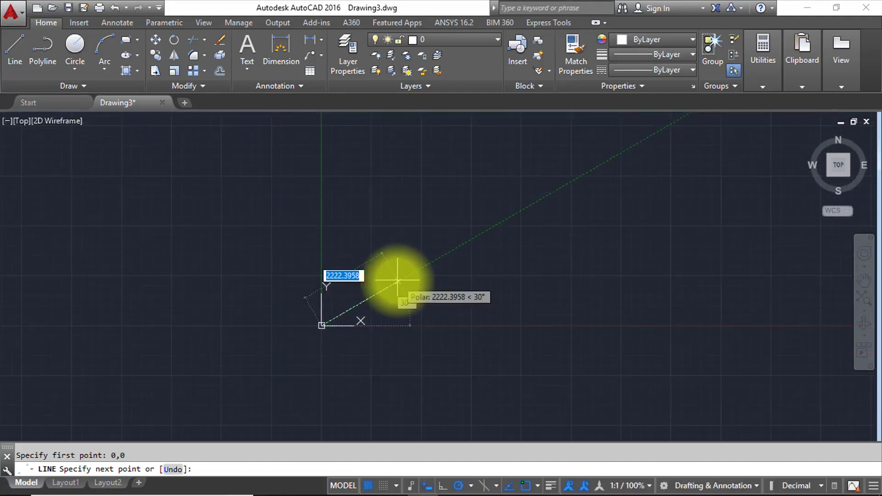
text(100)
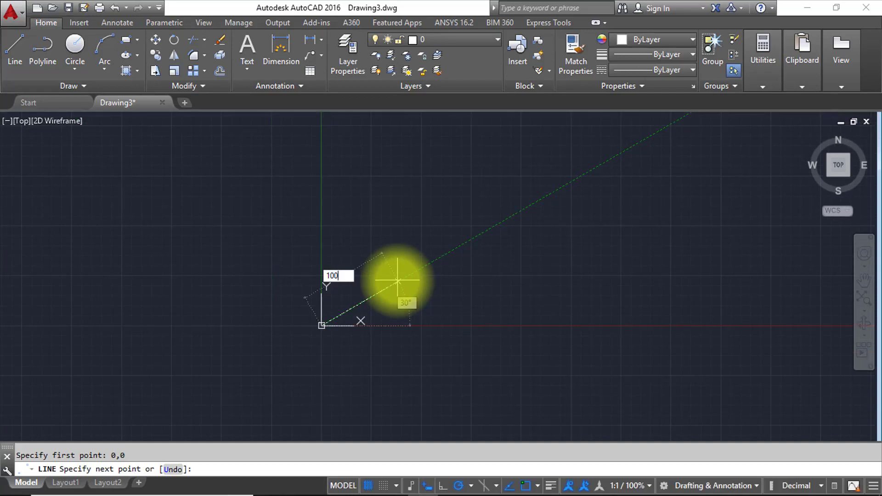
key(Tab)
text(0)
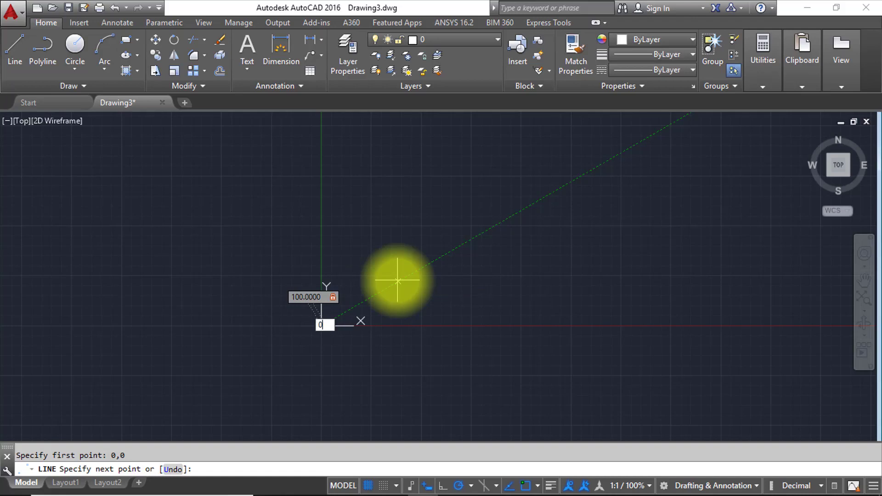
key(Return)
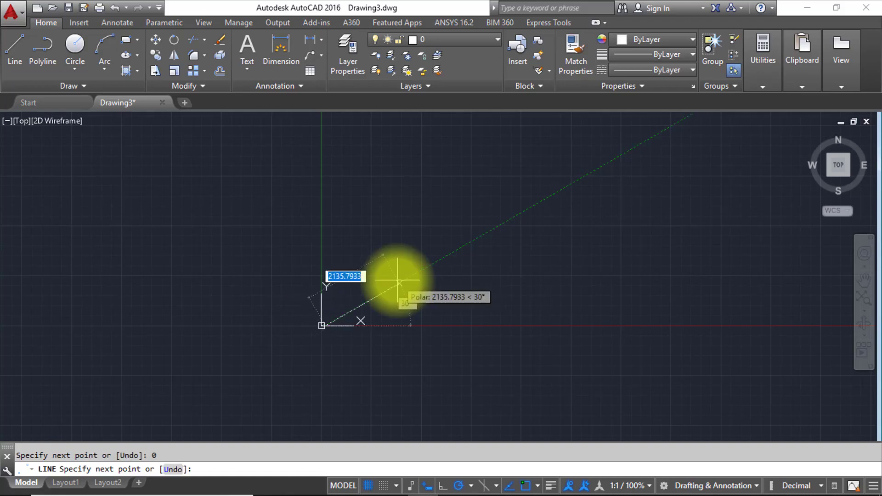
Continue the line from its right end with a vertical segment 100 long at 90 degrees
scroll(355, 281, up, 8)
scroll(276, 364, down, 6)
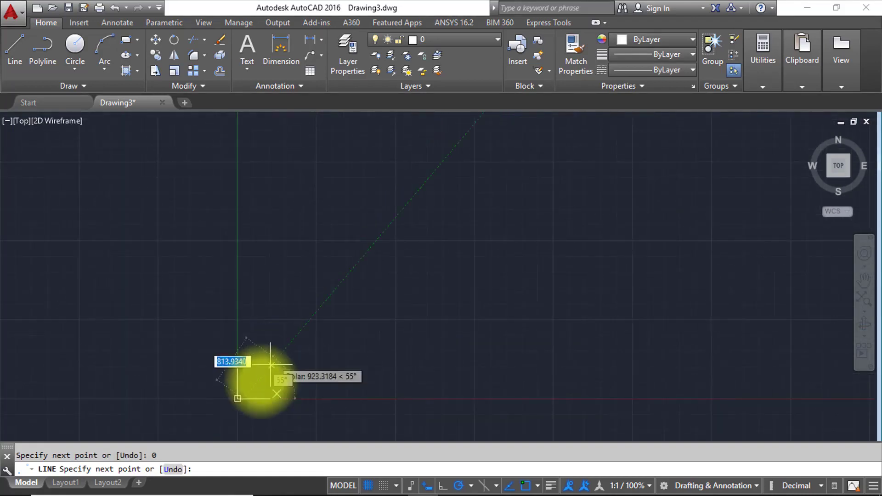
scroll(271, 366, up, 15)
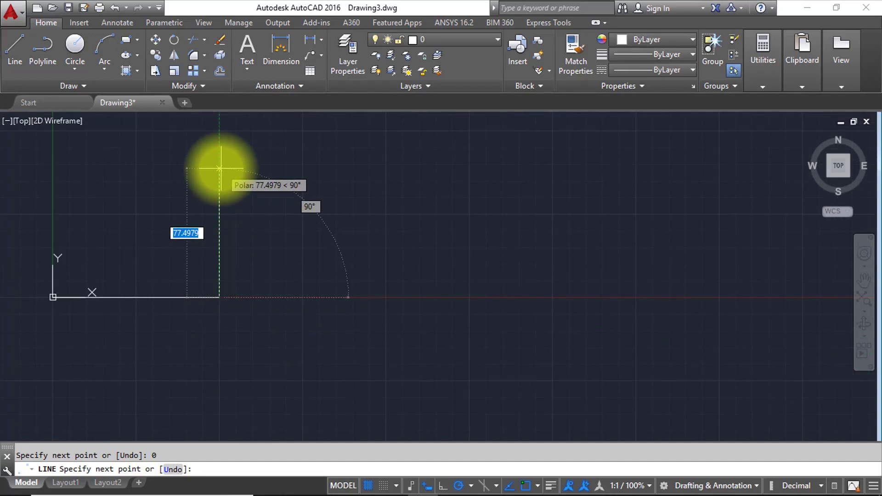
text(100)
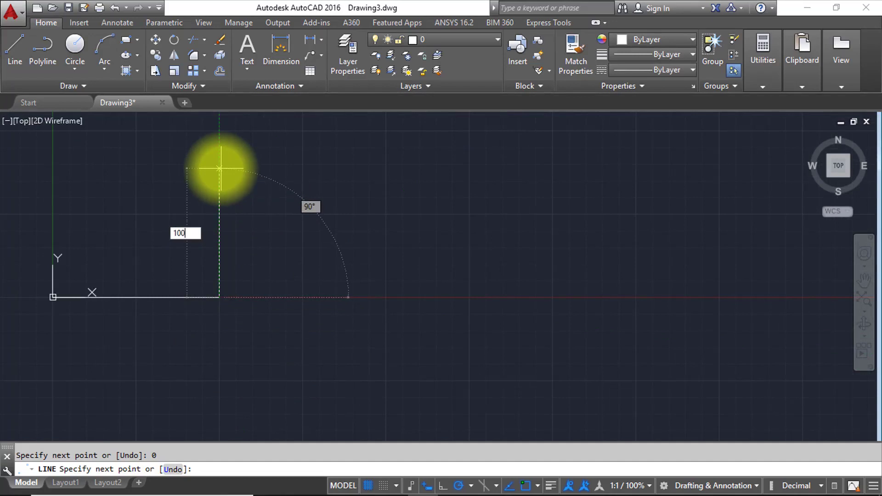
key(Tab)
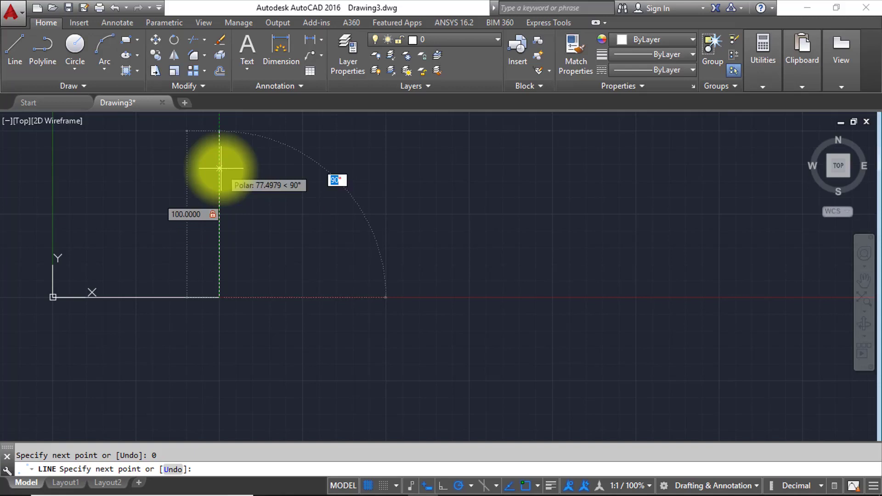
text(90)
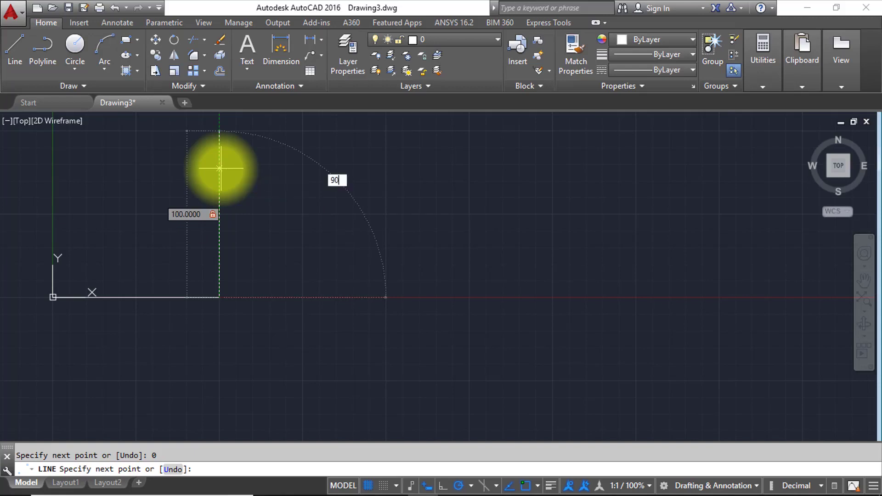
key(Return)
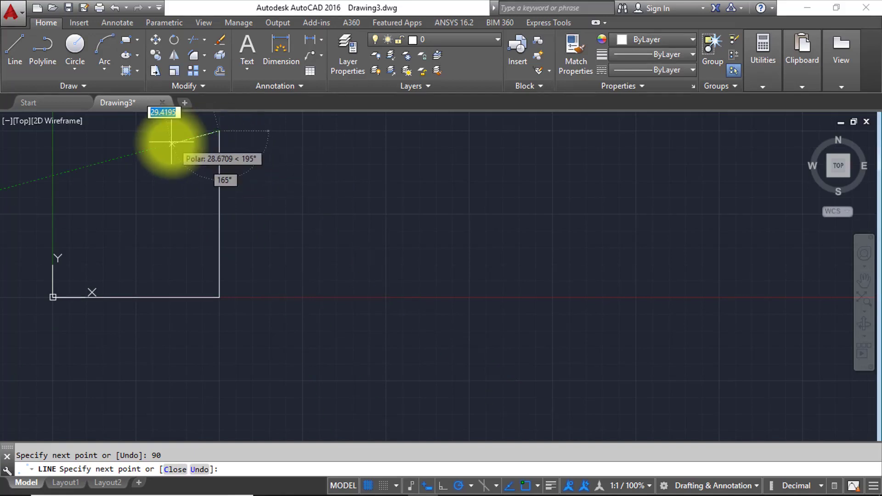
Continue the line from the upper end with a segment 100 long at 180 degrees, and close the square back to the origin
scroll(181, 156, down, 4)
scroll(185, 158, down, 2)
scroll(193, 164, up, 4)
middle_drag(158, 157, 333, 178)
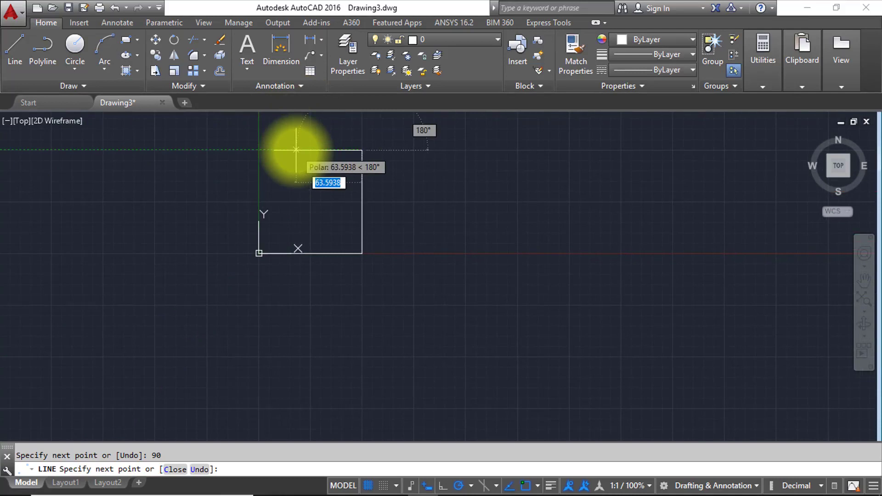
text(100)
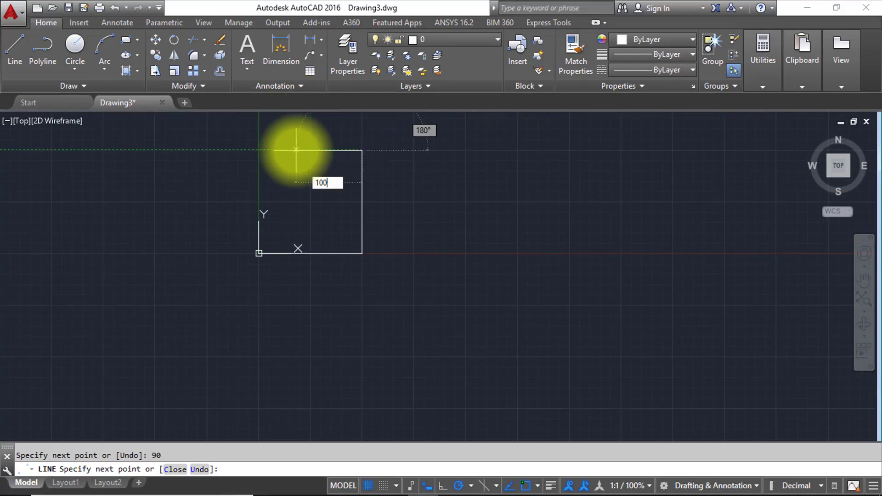
key(Tab)
text(180)
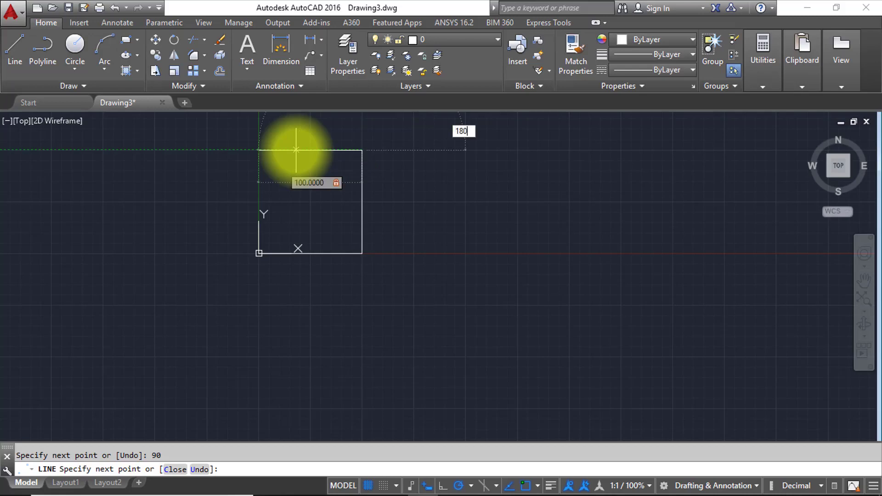
key(Return)
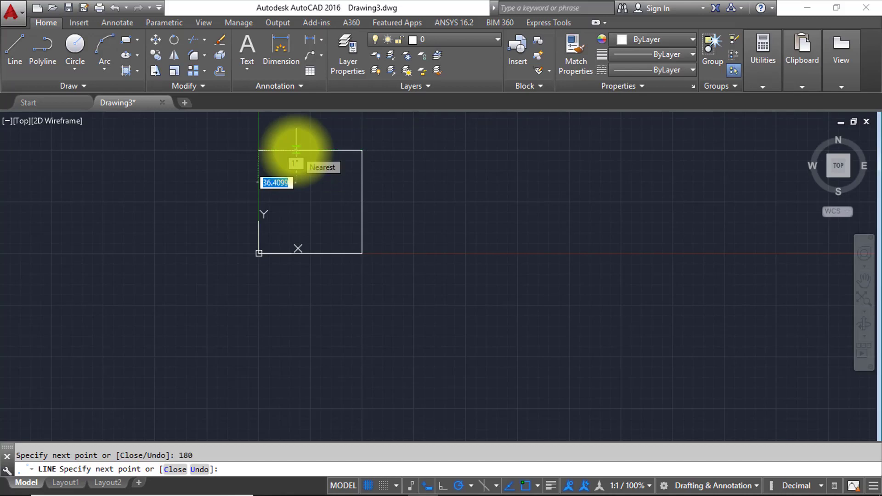
text(c)
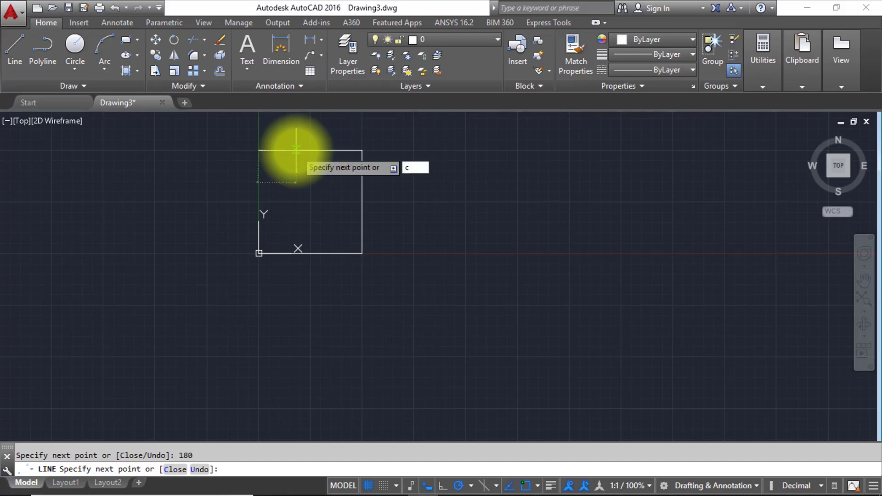
key(Return)
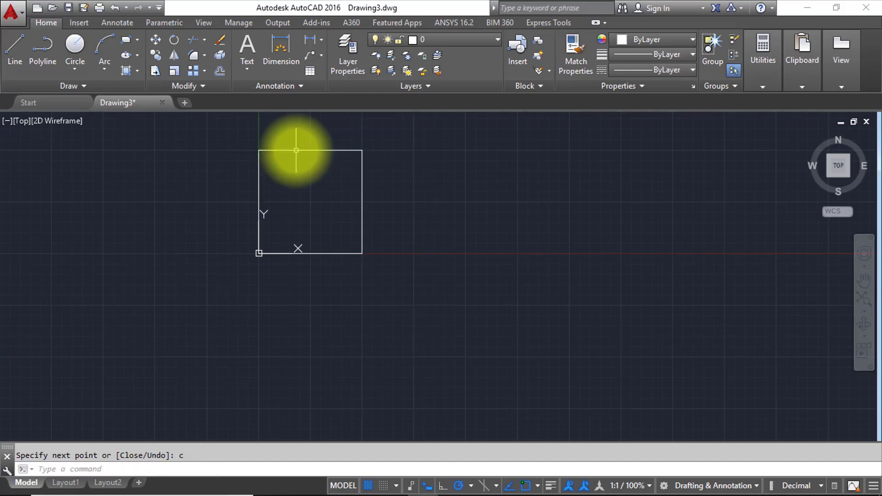
Draw a freehand six-segment line outline with a notched lower side to the right of the square, ending near its start point
scroll(316, 188, down, 5)
scroll(317, 189, up, 7)
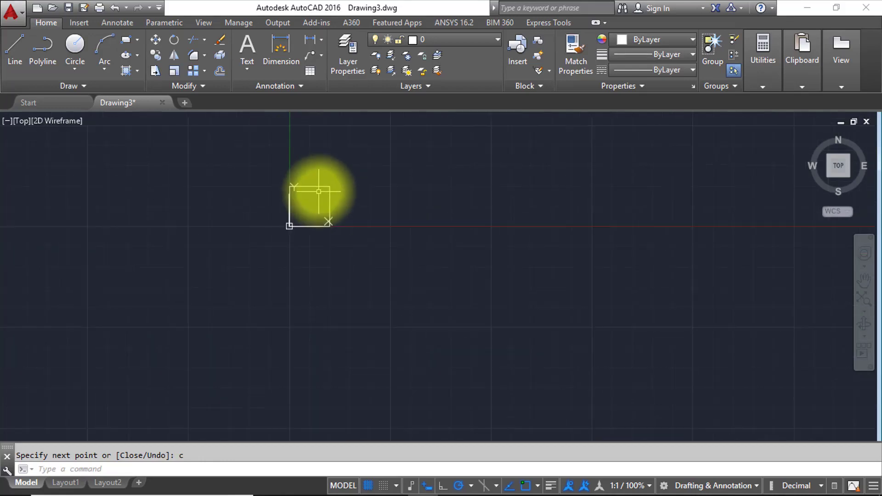
scroll(319, 189, down, 2)
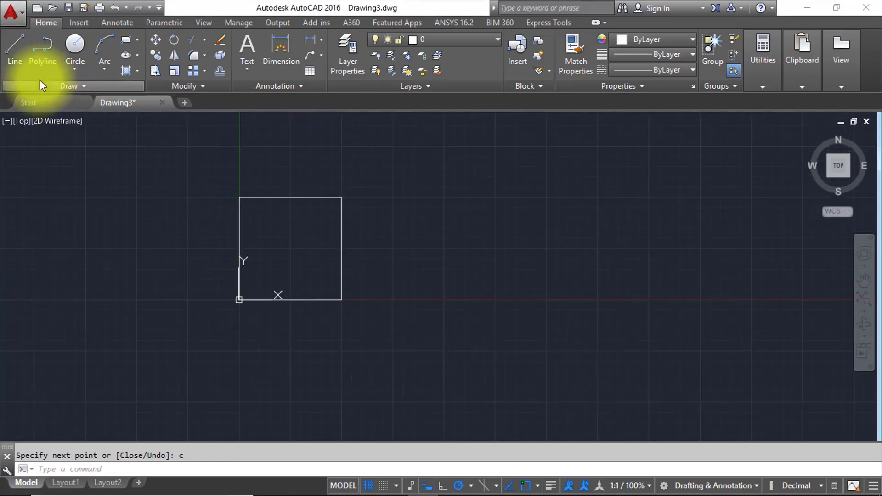
click(23, 56)
scroll(394, 249, down, 2)
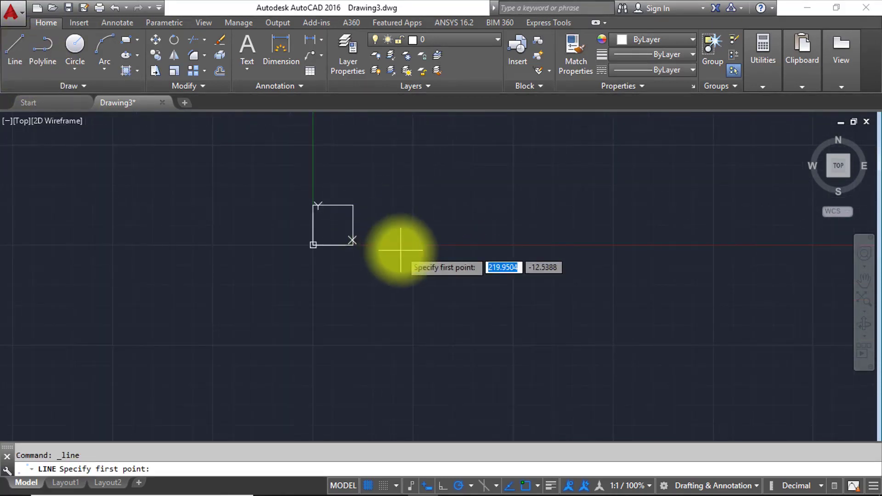
scroll(396, 243, up, 1)
click(396, 243)
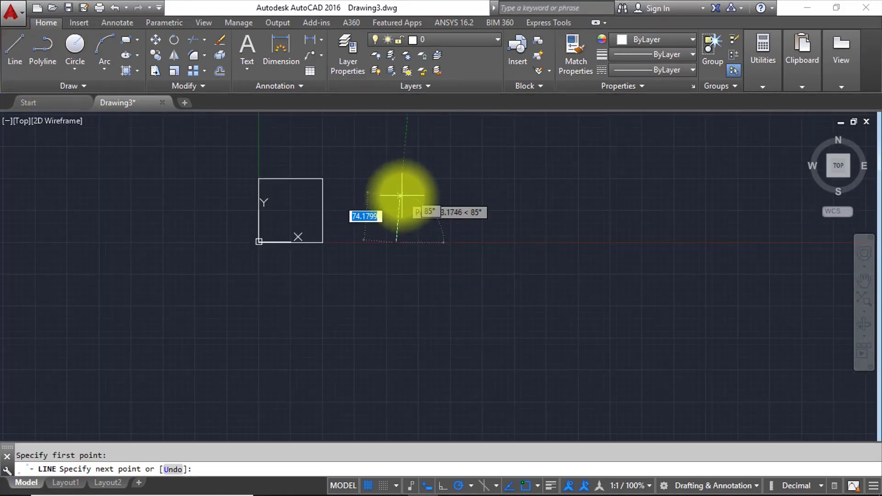
click(396, 171)
click(499, 172)
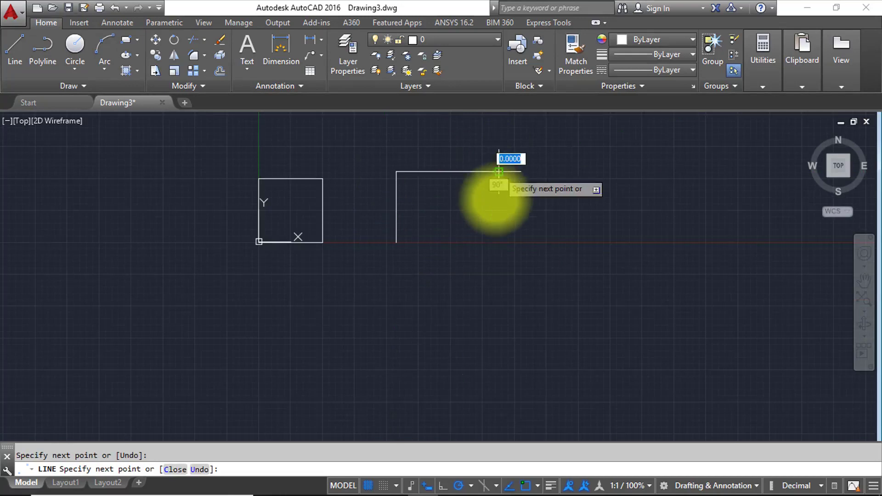
click(496, 201)
click(452, 201)
click(445, 230)
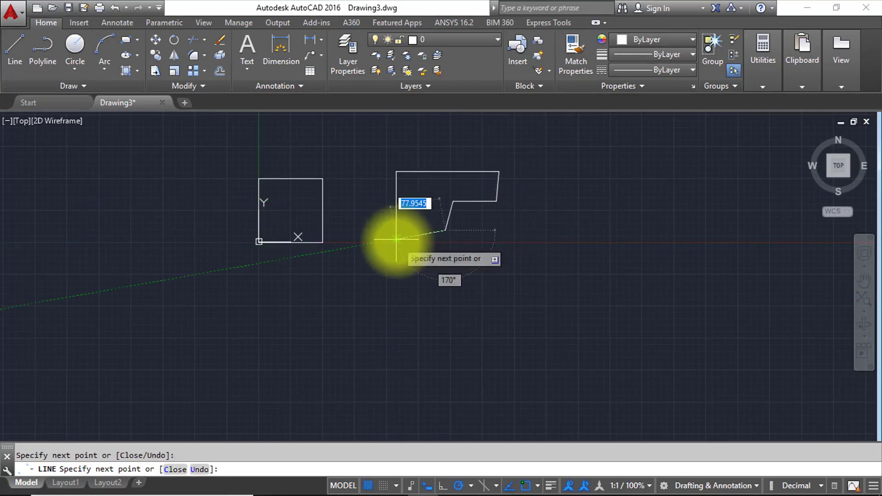
click(396, 240)
key(Escape)
key(Escape)
scroll(431, 266, up, 2)
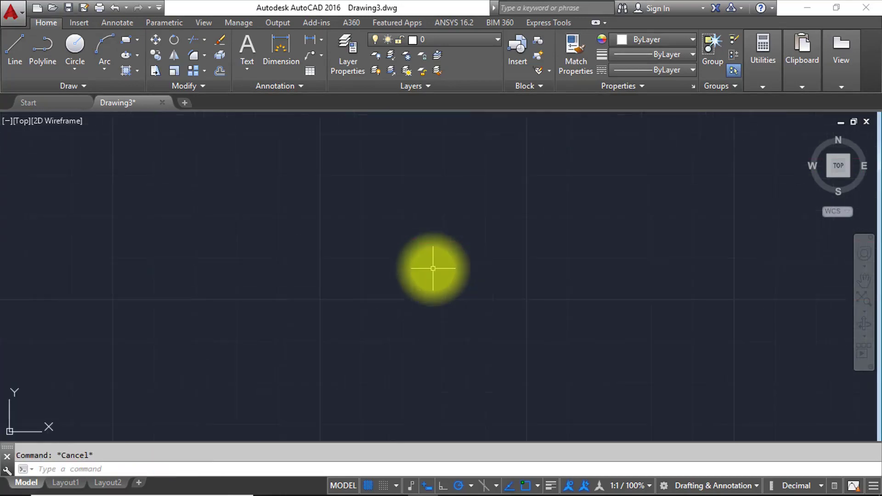
scroll(443, 219, down, 2)
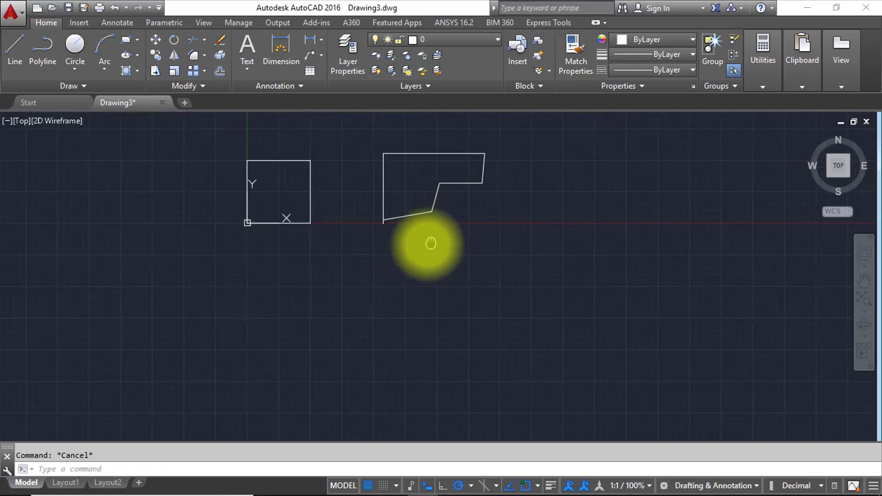
middle_drag(412, 243, 394, 250)
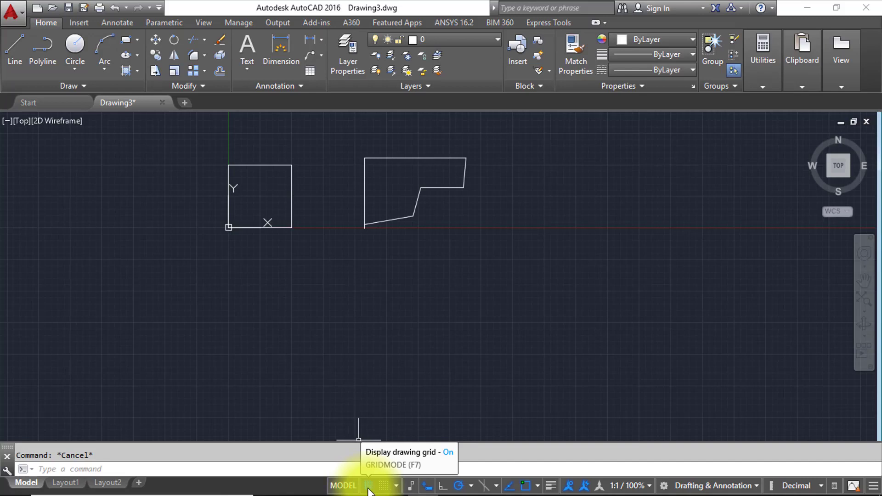
Switch the drawing grid display off and on several times to compare both views, leaving the grid on
click(368, 486)
click(368, 486)
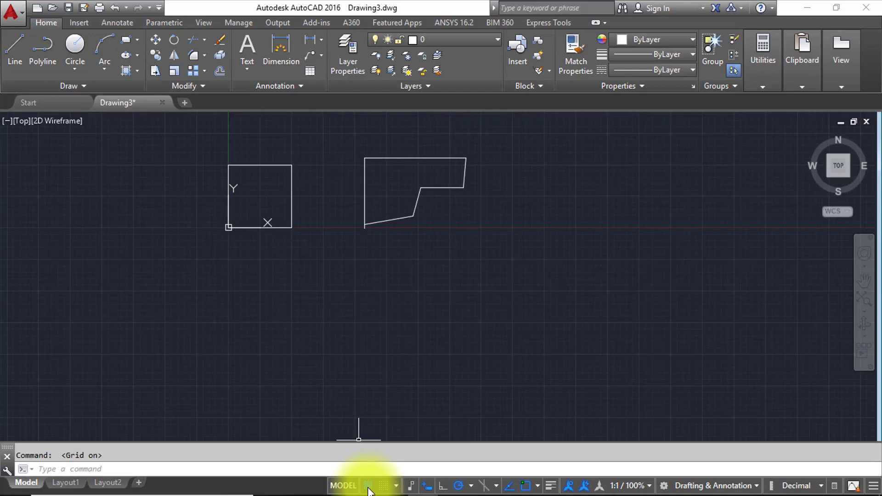
click(368, 485)
click(368, 485)
click(367, 488)
click(368, 488)
click(368, 488)
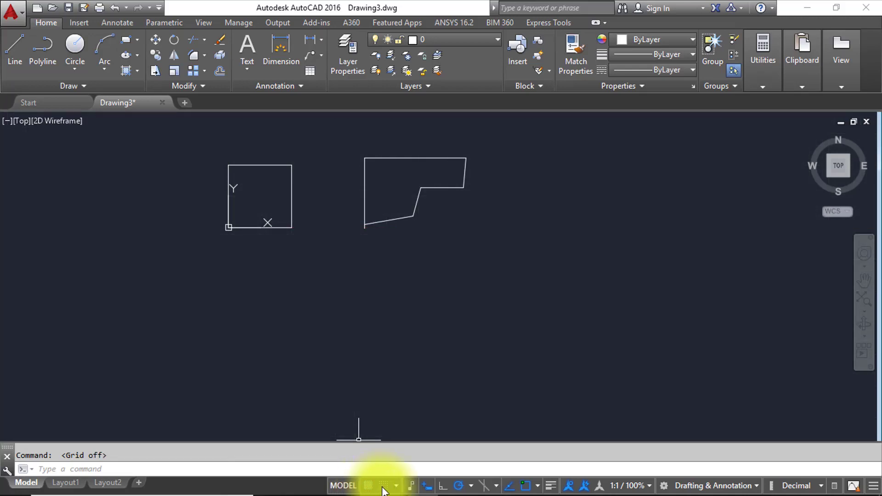
click(368, 486)
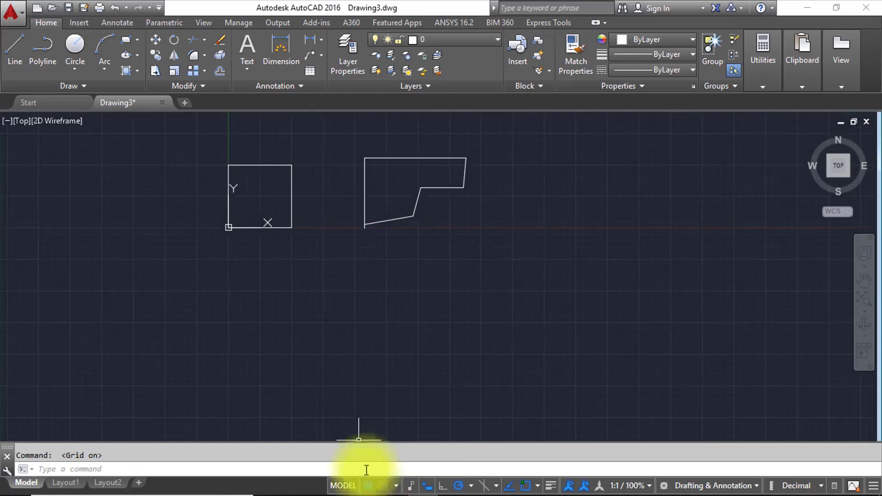
Turn on snap mode for the drawing grid
scroll(356, 219, up, 8)
scroll(360, 239, up, 4)
scroll(360, 254, down, 5)
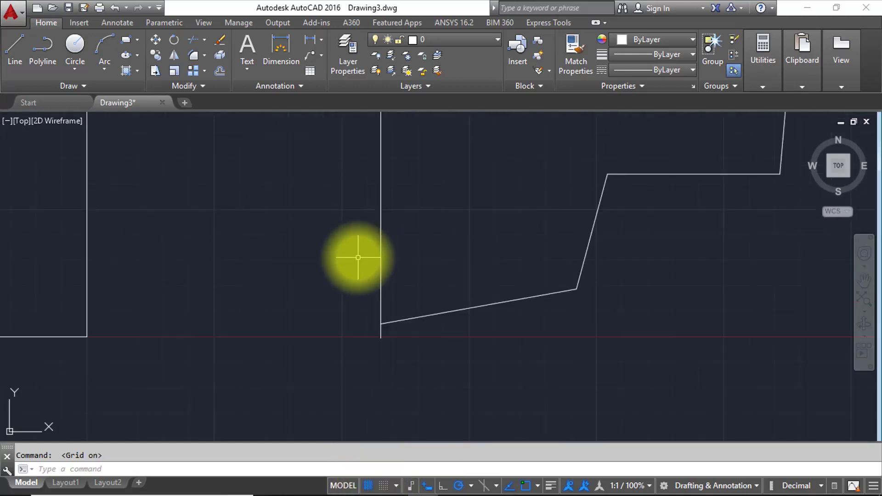
scroll(391, 248, up, 2)
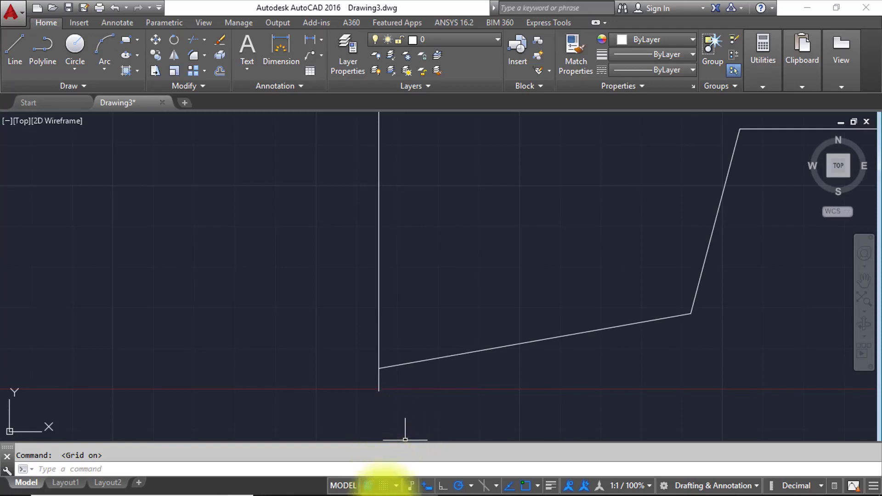
click(384, 485)
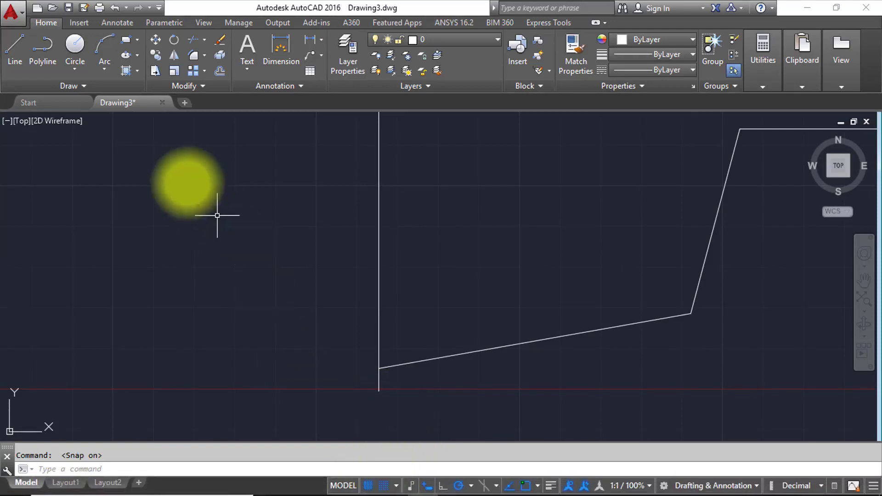
Draw a closed L-shaped outline inside the freehand shape by snapping to grid points, 20 wide and 20 high with 10-unit steps
click(24, 42)
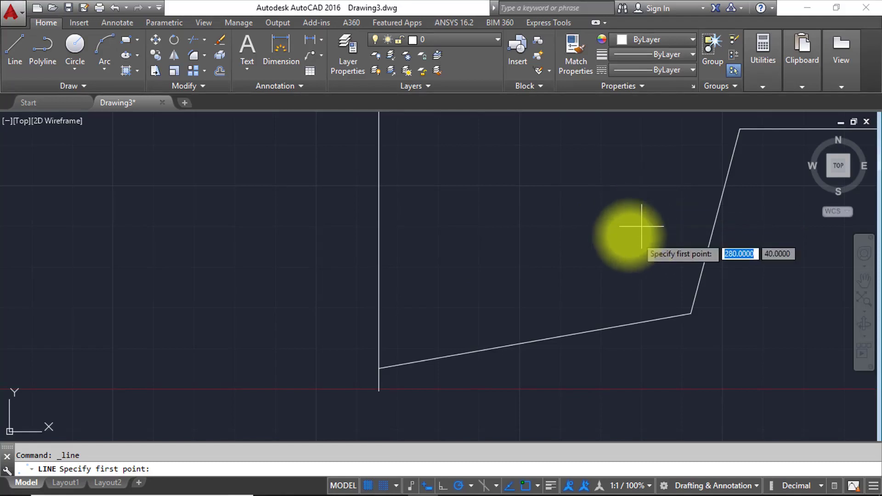
click(520, 226)
click(600, 226)
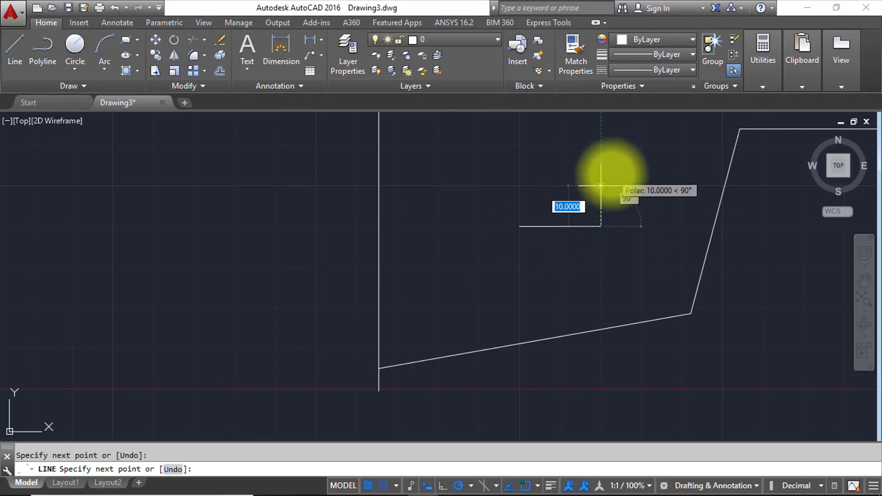
click(600, 186)
click(560, 186)
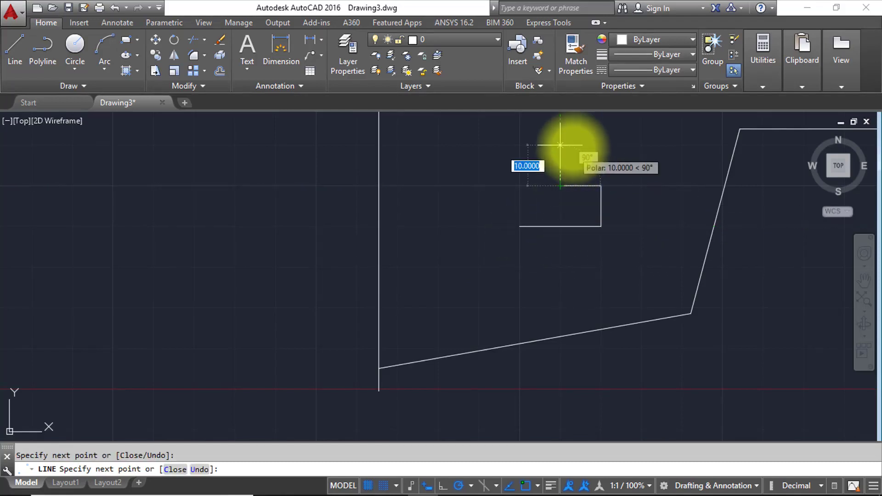
click(560, 145)
click(520, 145)
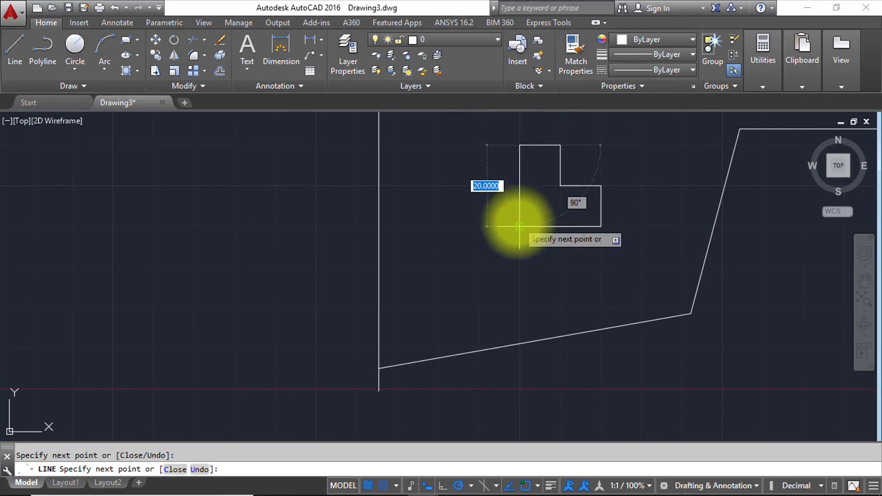
click(520, 226)
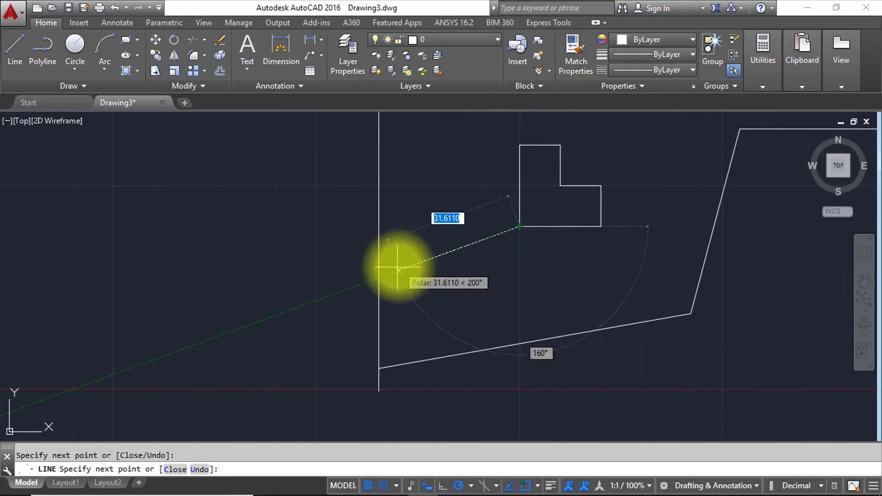
key(Escape)
scroll(421, 232, down, 10)
scroll(430, 229, up, 5)
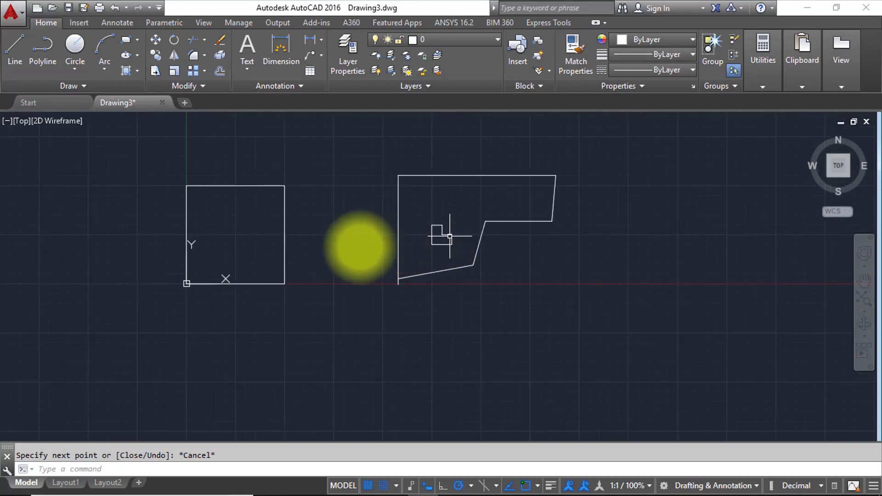
Turn off snap mode and the drawing grid display
scroll(360, 246, down, 2)
scroll(360, 247, up, 4)
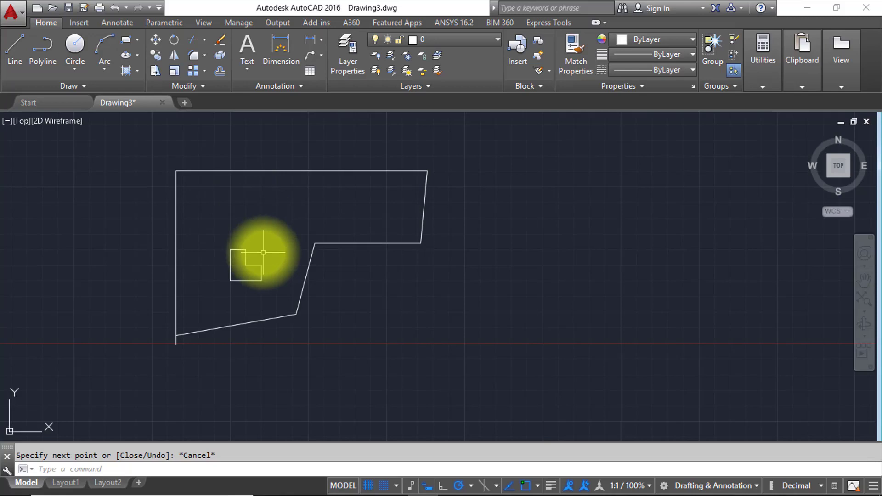
click(388, 486)
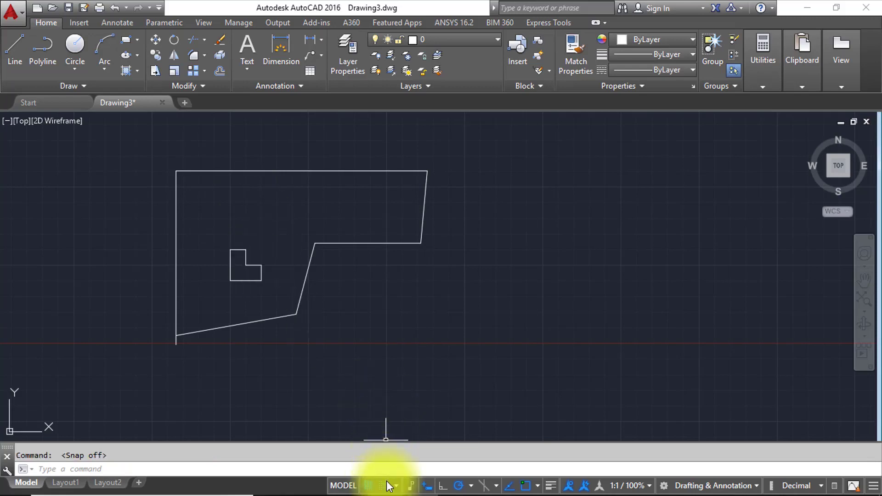
click(366, 486)
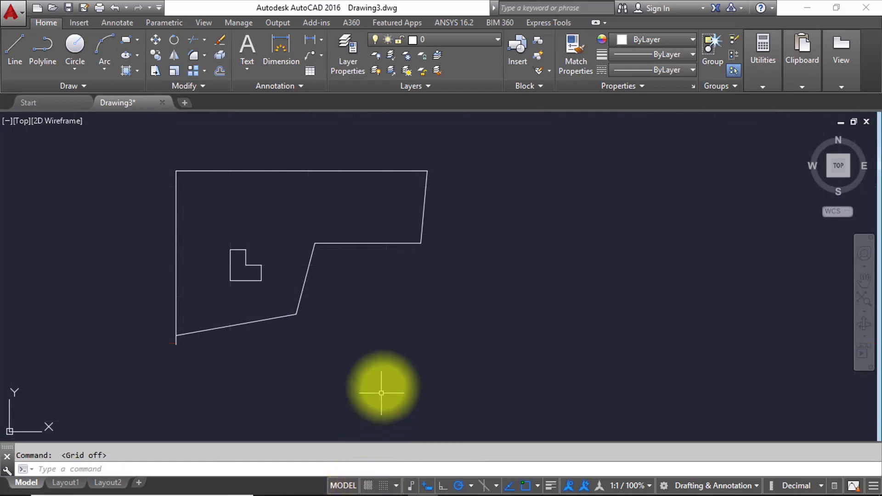
Turn on ortho mode and draw a closed stepped outline of horizontal and vertical lines beside the freehand shape, ending at its start point
click(443, 486)
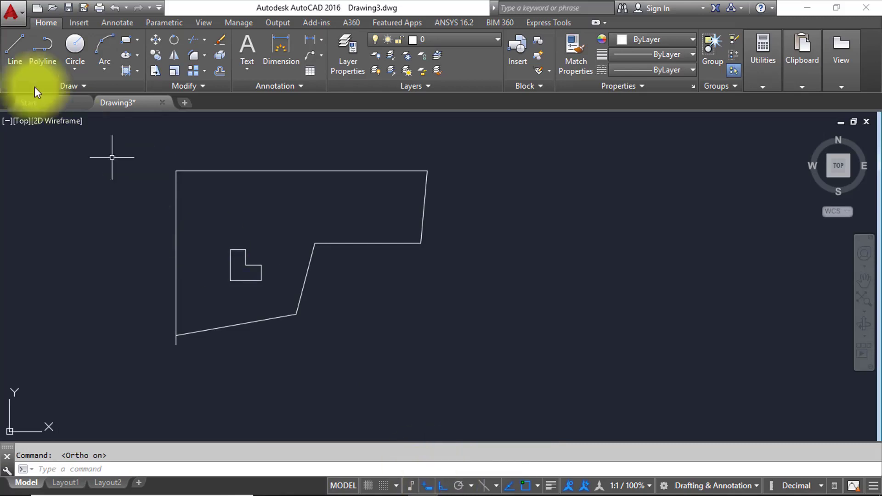
click(9, 38)
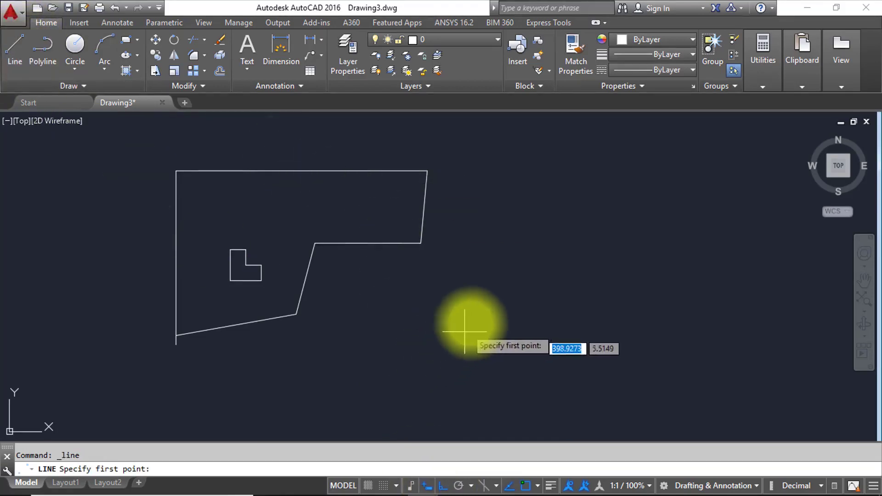
click(474, 318)
click(611, 316)
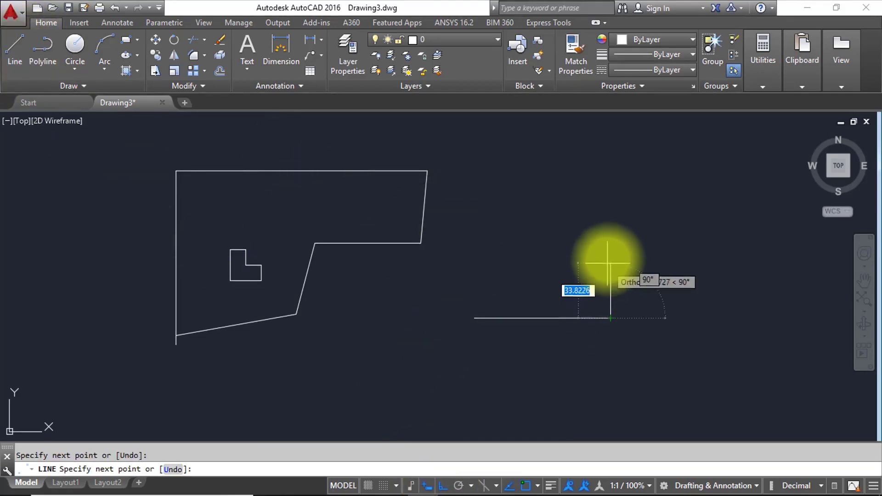
click(611, 253)
click(553, 253)
click(553, 280)
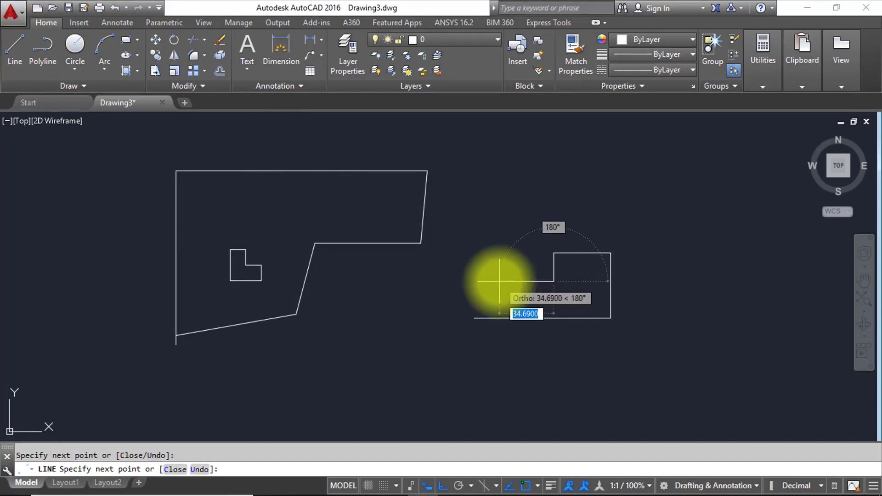
click(499, 281)
click(462, 227)
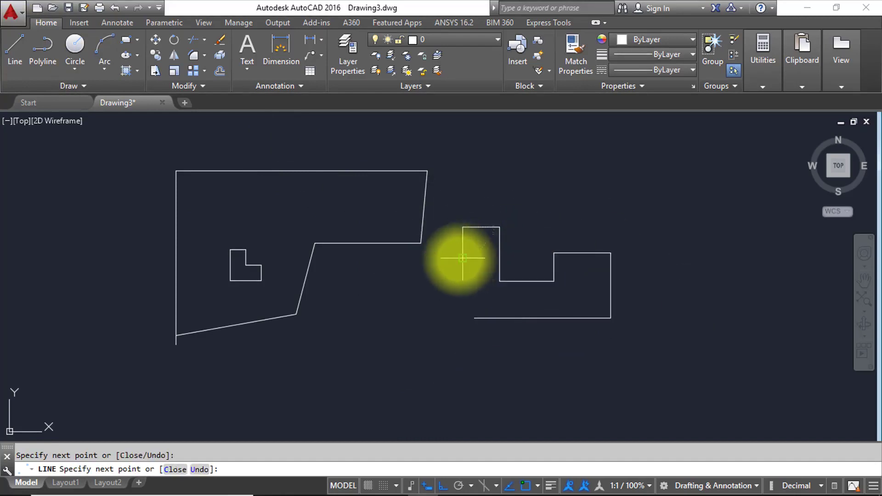
click(462, 257)
click(421, 258)
click(427, 307)
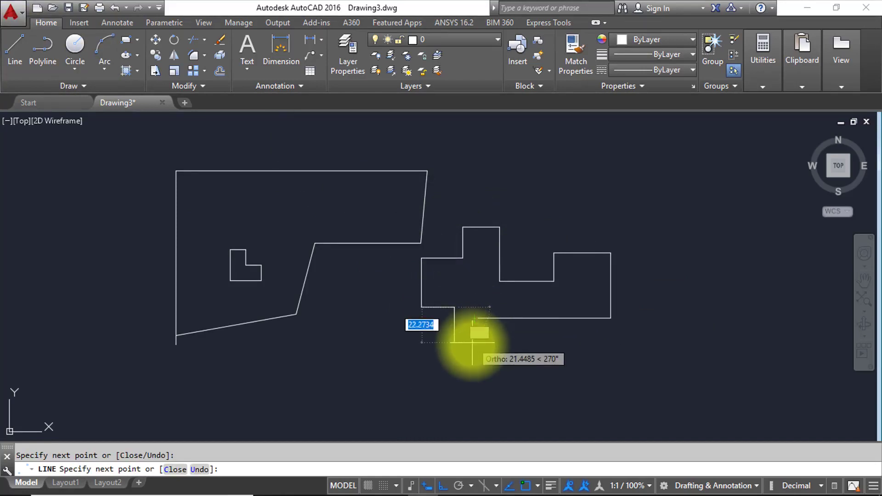
click(454, 306)
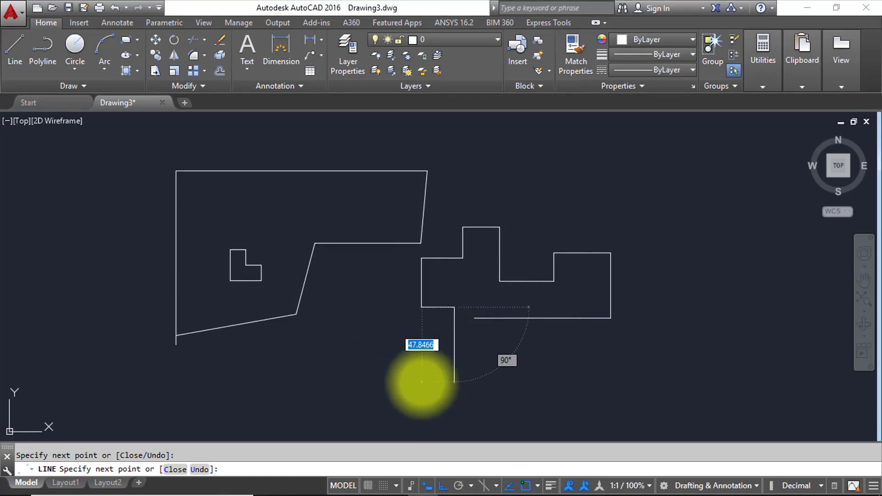
click(423, 382)
click(469, 371)
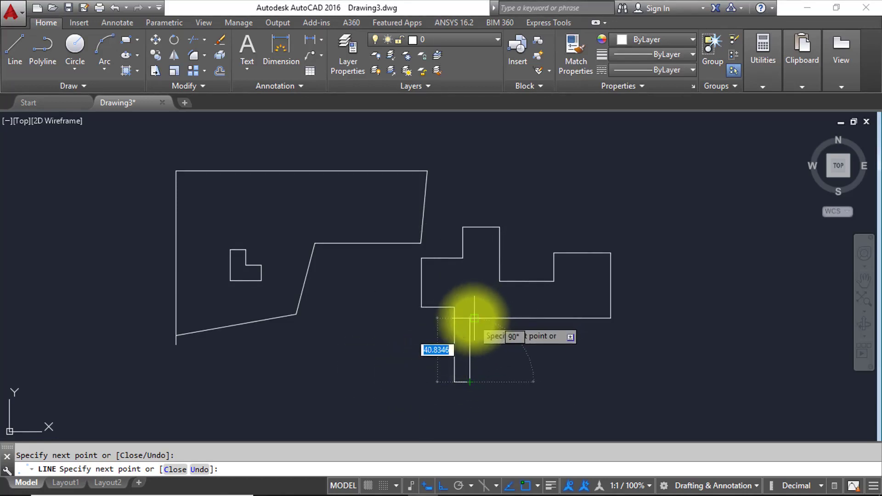
click(474, 317)
key(Escape)
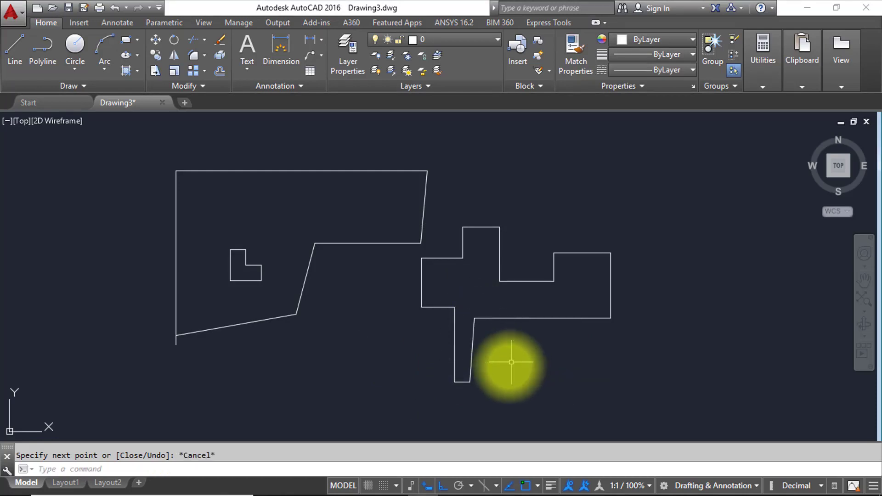
click(470, 485)
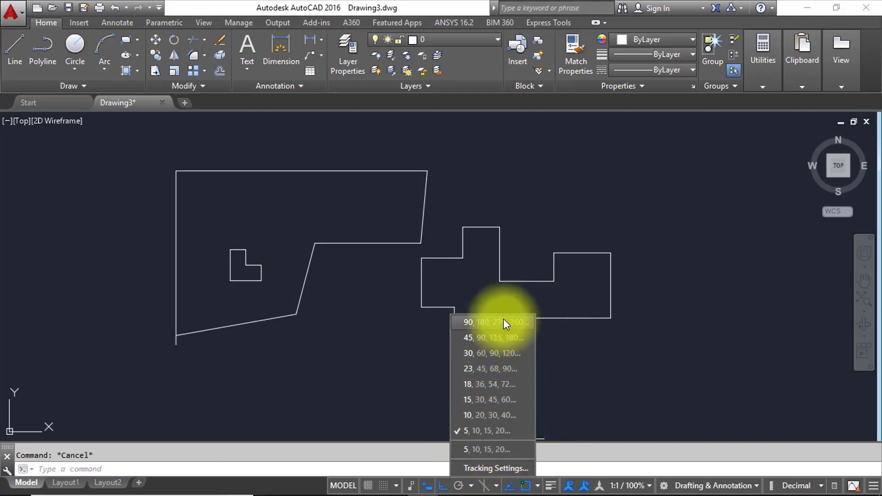
click(602, 347)
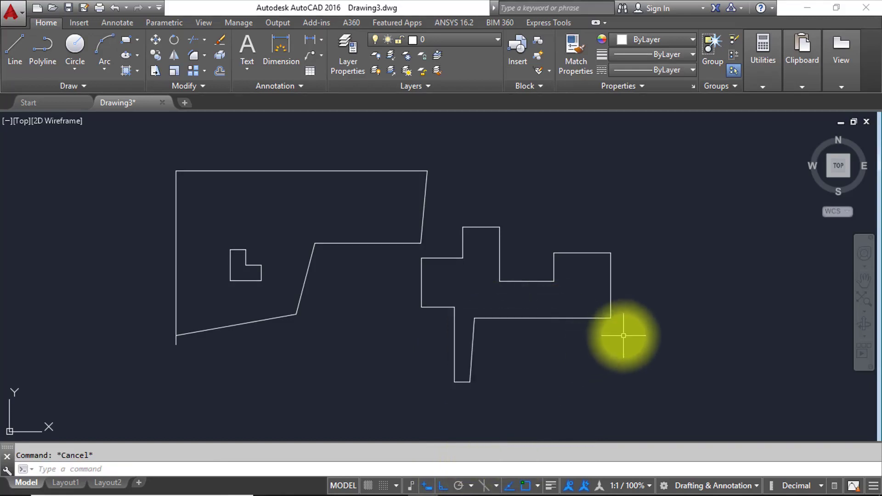
Start a line a short distance beyond the lower-right corner of the stepped outline, aligned with its long bottom edge
text(l)
key(Return)
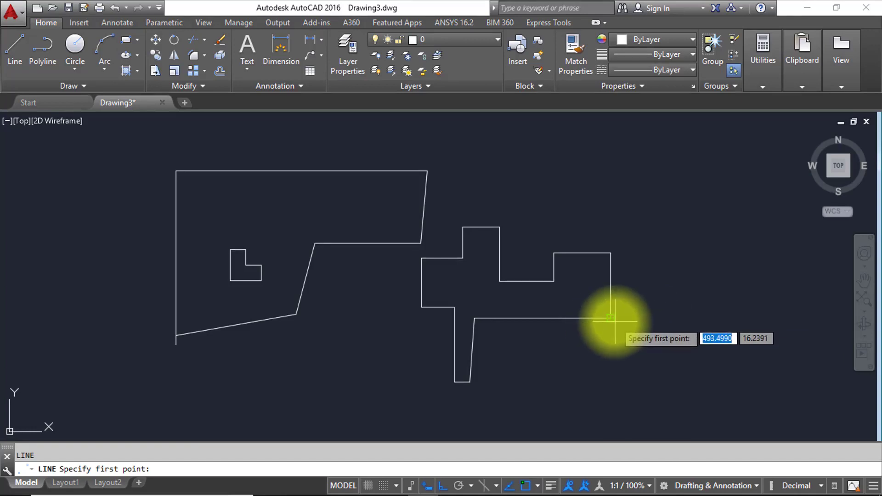
scroll(634, 314, down, 1)
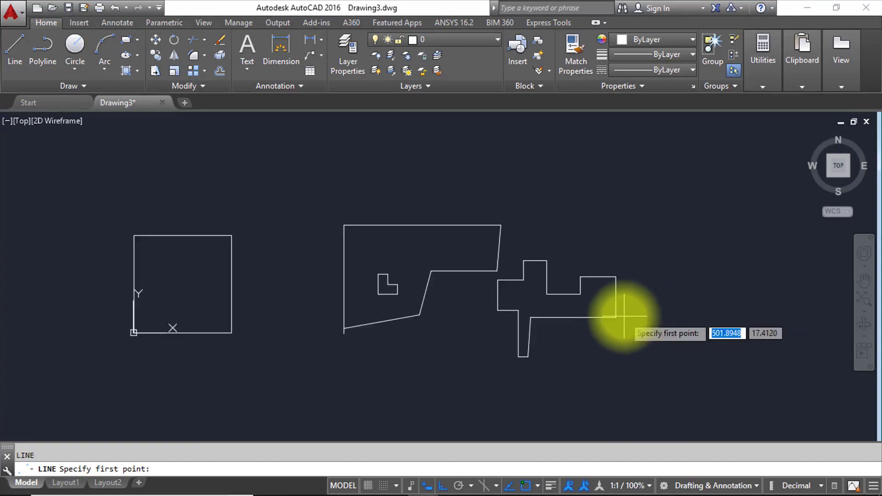
scroll(622, 312, up, 5)
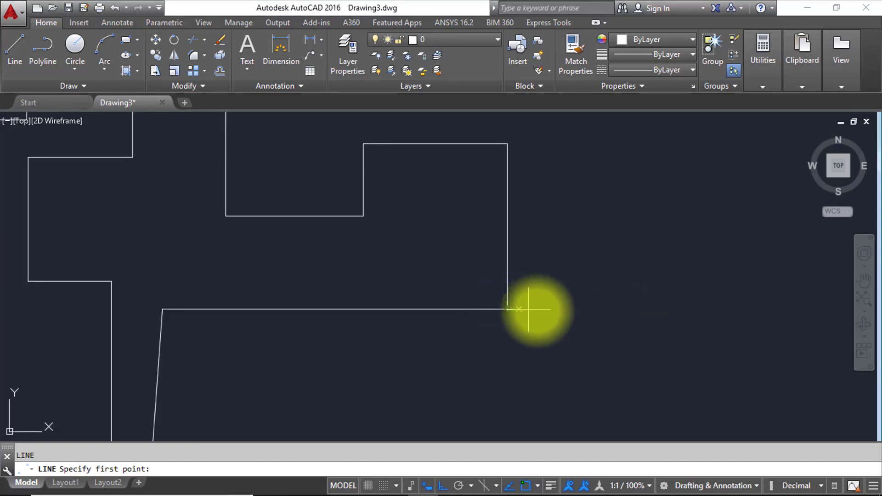
click(567, 309)
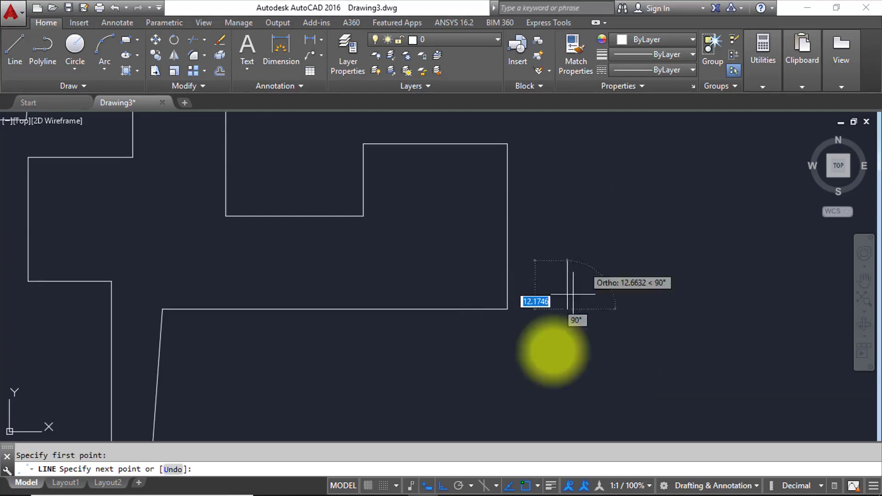
Turn on polar tracking with the 45, 90, 135, 180 degree increments for the line in progress
click(458, 487)
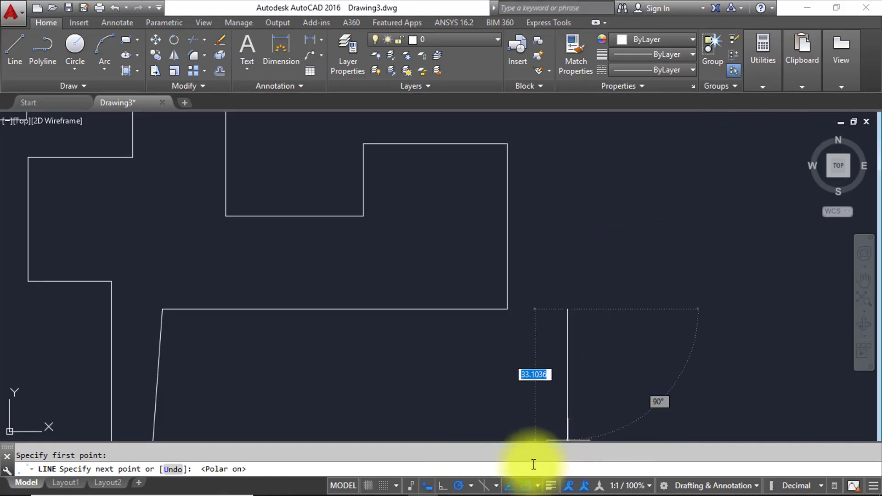
click(471, 486)
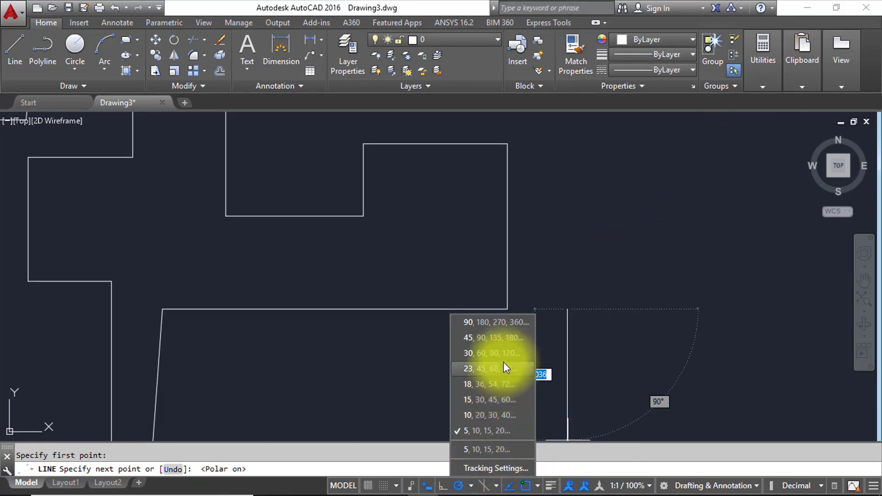
click(485, 326)
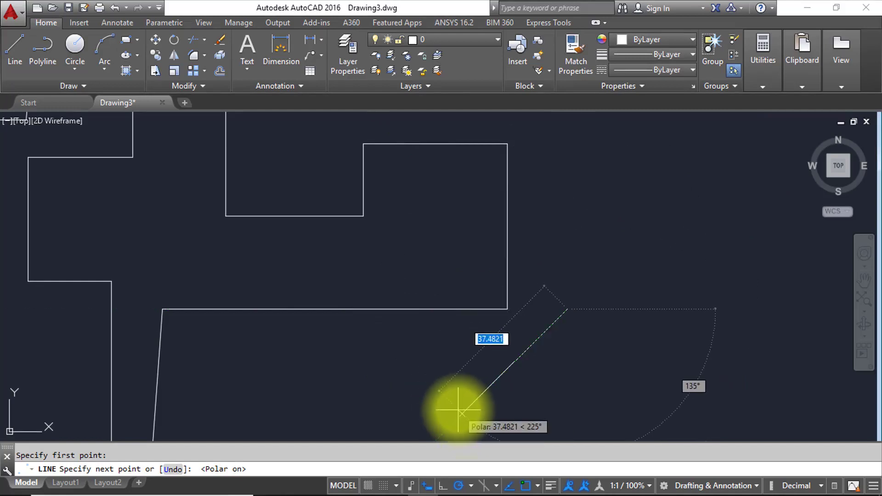
middle_drag(458, 411, 436, 295)
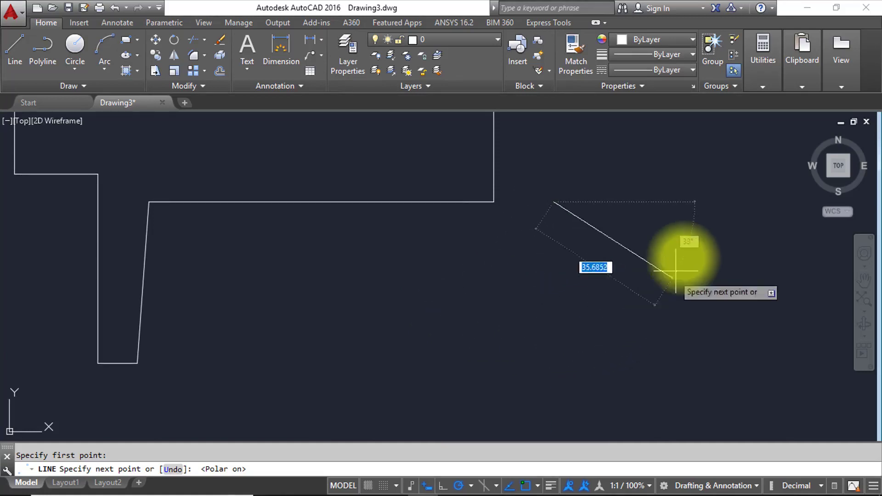
Replace the additional polar tracking angle 5 with 20 and select the 20, 40, 60, 80 degree increments
click(471, 485)
click(489, 468)
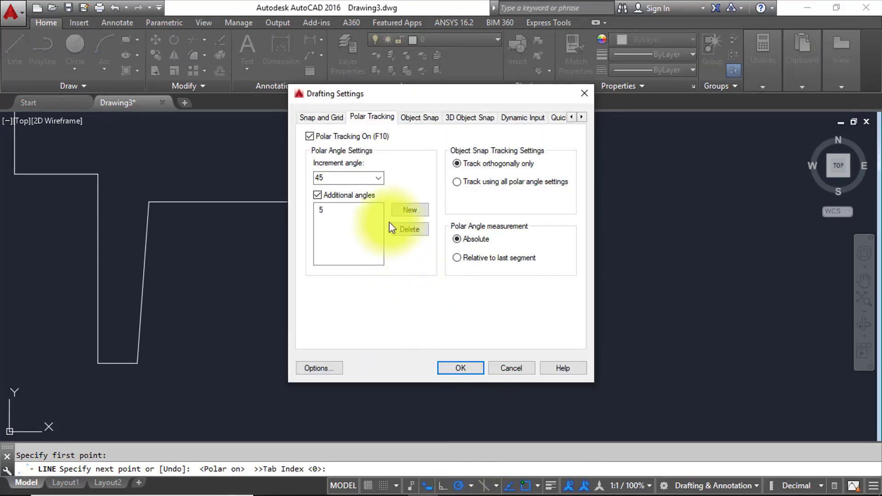
click(415, 211)
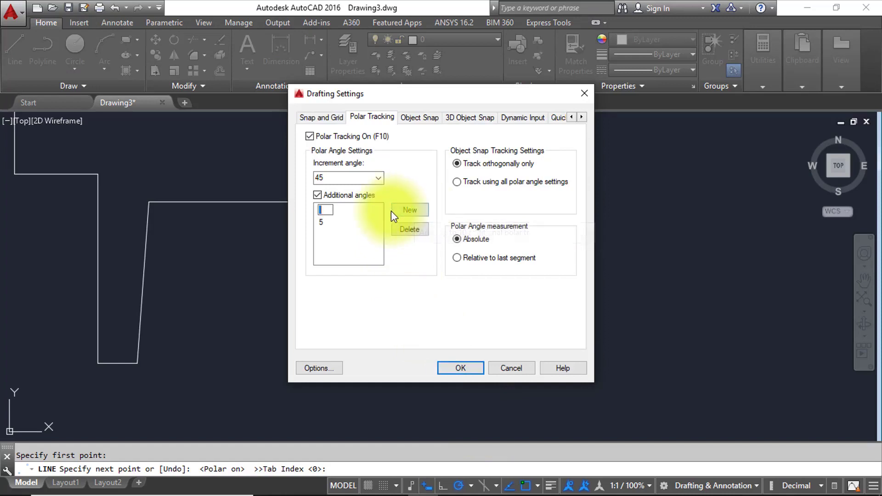
text(20)
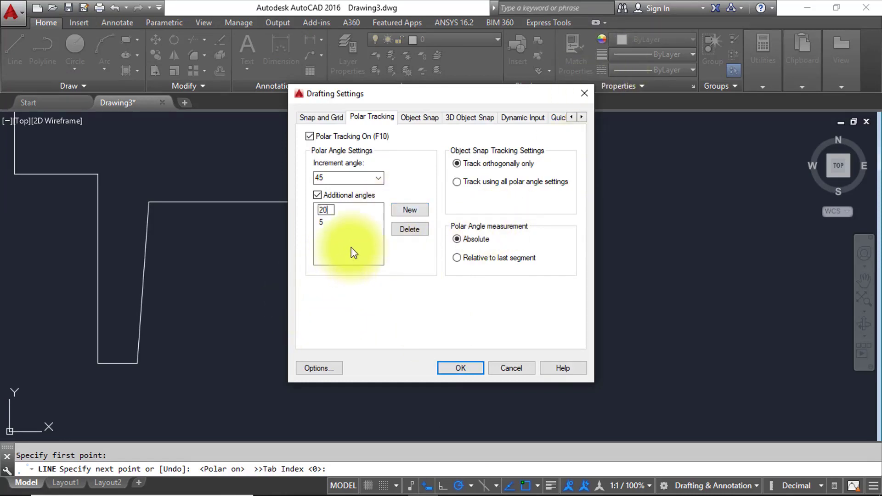
click(345, 211)
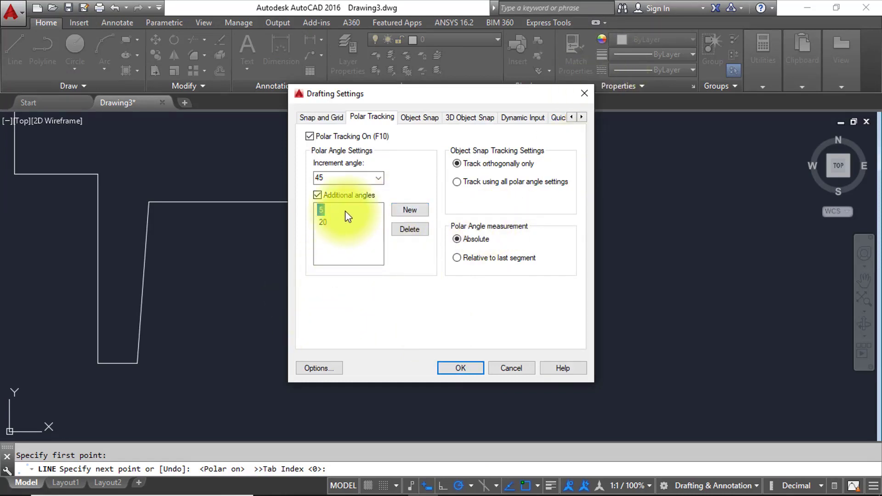
click(322, 223)
click(398, 233)
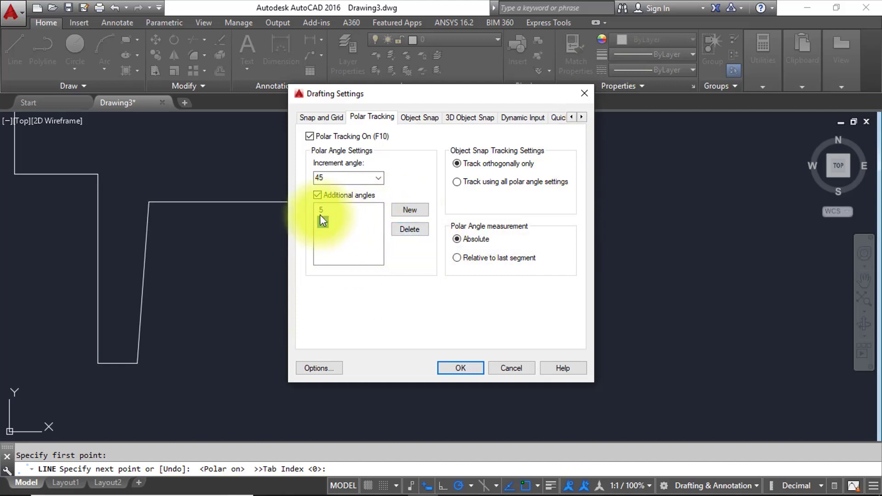
click(409, 229)
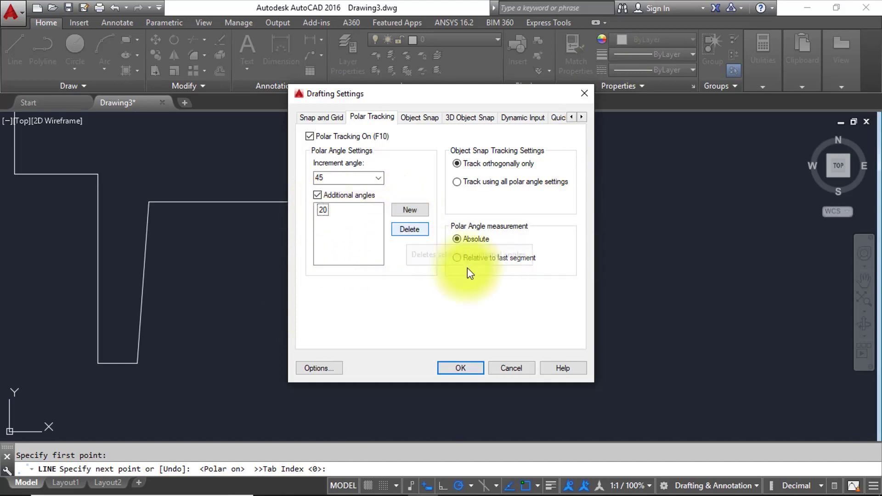
click(461, 370)
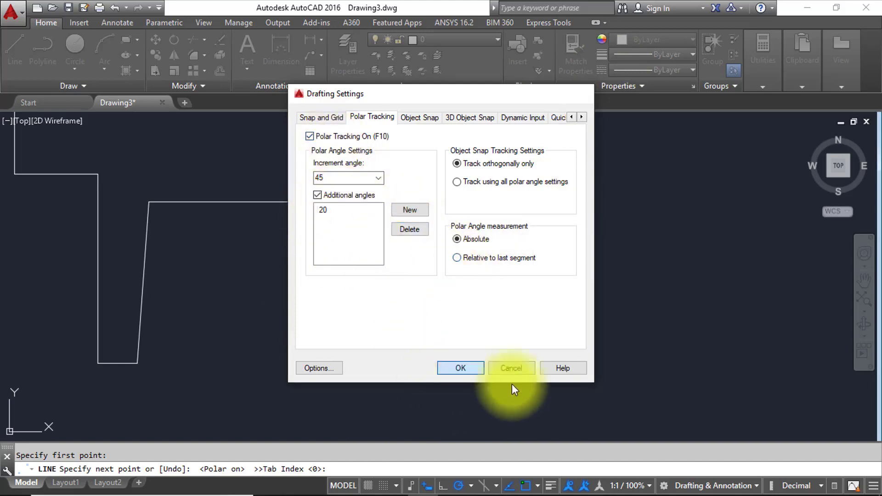
click(471, 484)
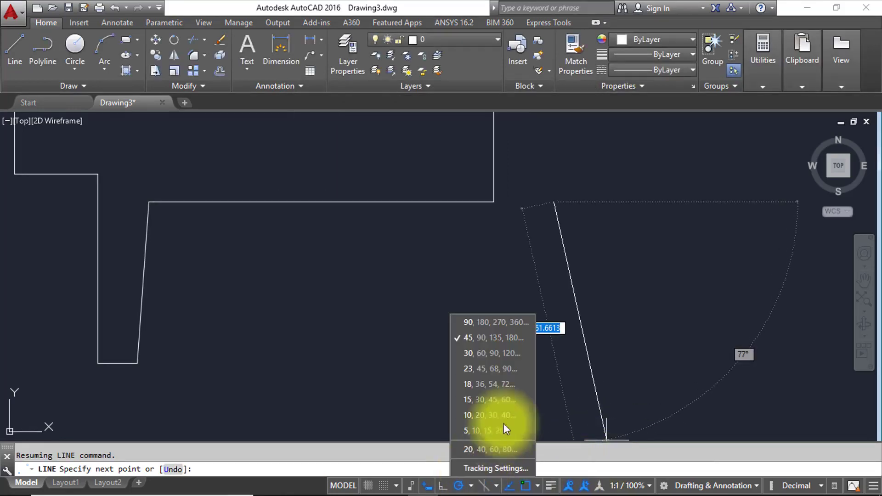
click(457, 449)
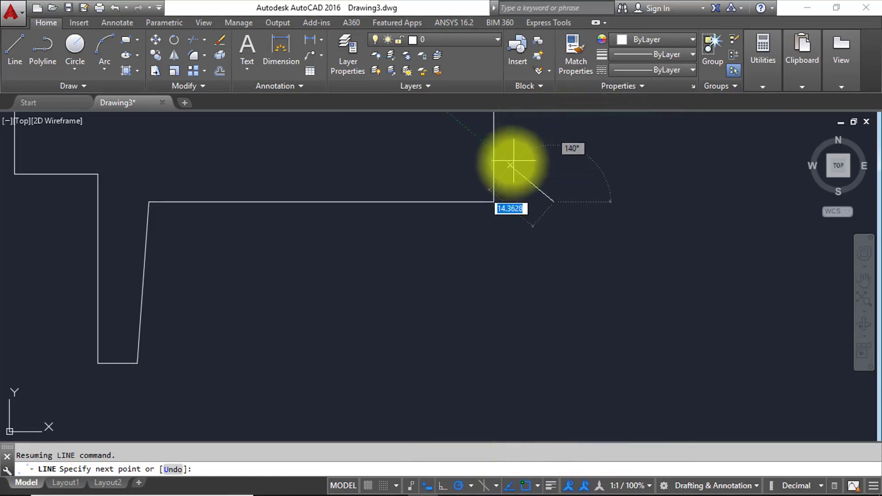
click(471, 487)
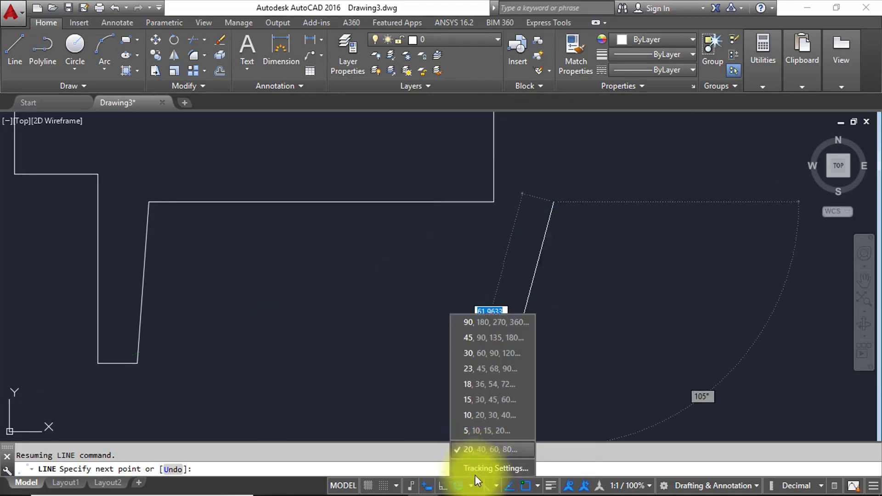
click(472, 486)
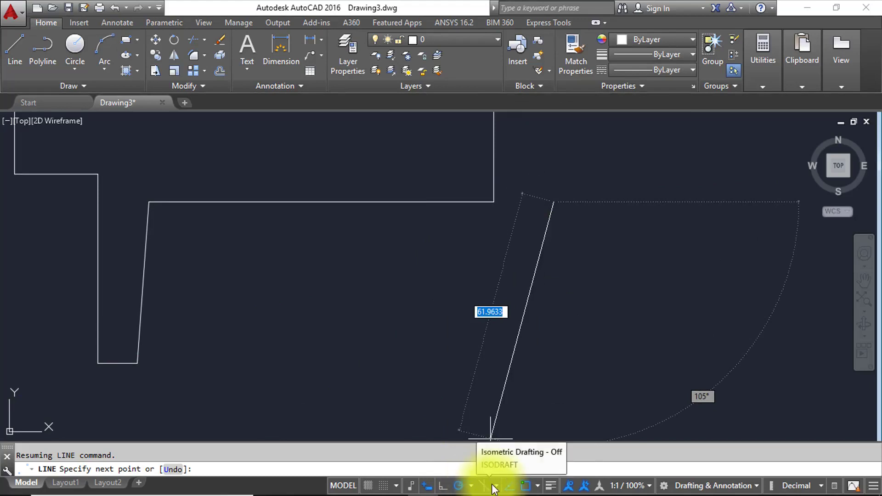
click(496, 486)
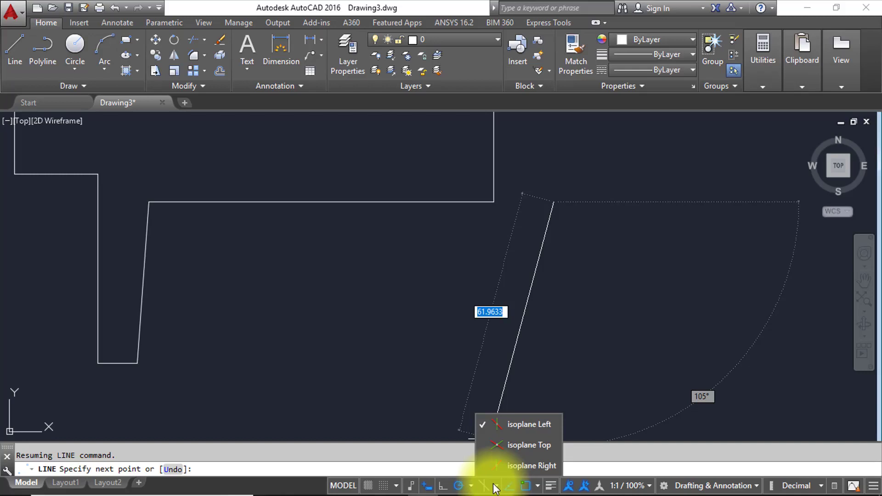
click(605, 448)
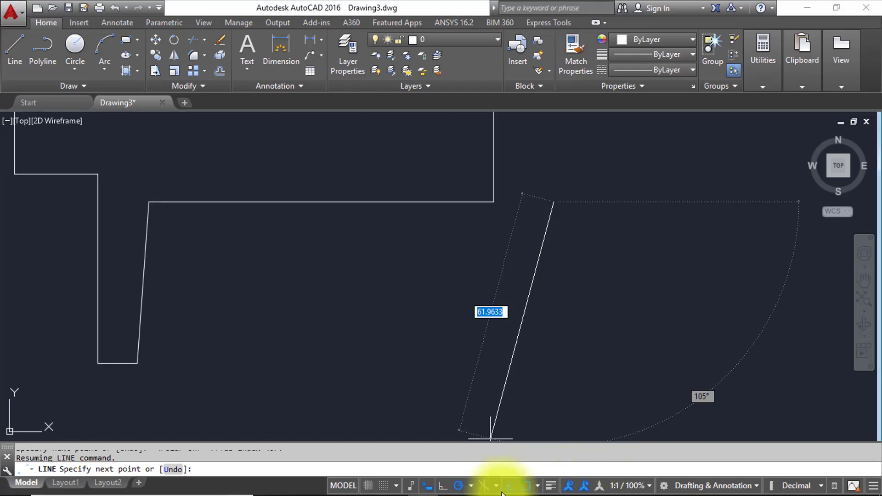
click(537, 485)
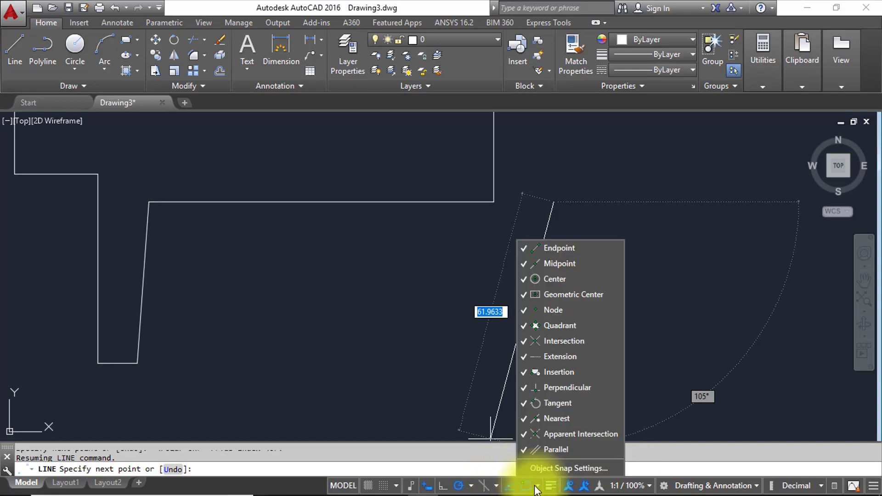
click(535, 487)
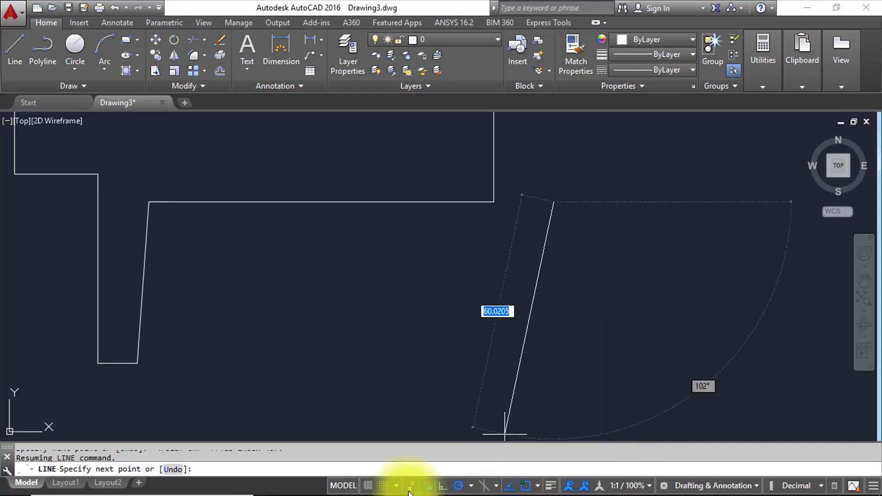
Finish the pending line as a short horizontal segment extending away from the stepped outline
click(627, 201)
key(Escape)
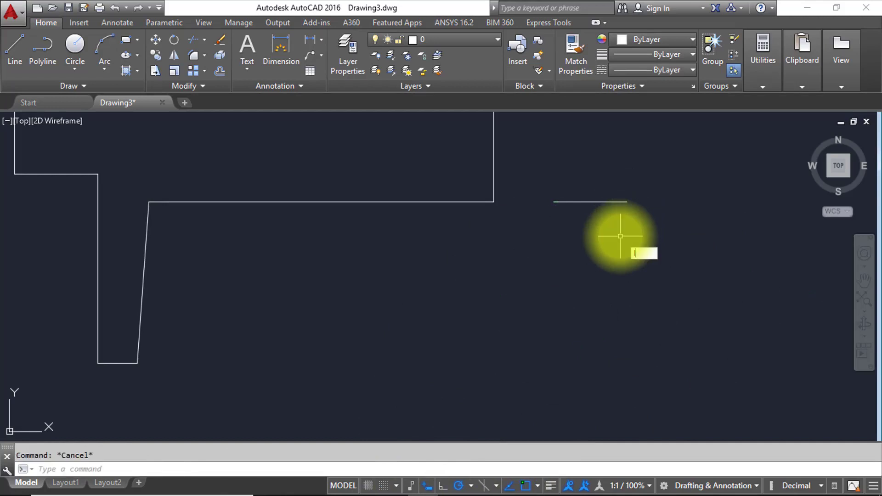
Start a line and turn object snap off to test picking points around the stepped outline without snapping
key(Return)
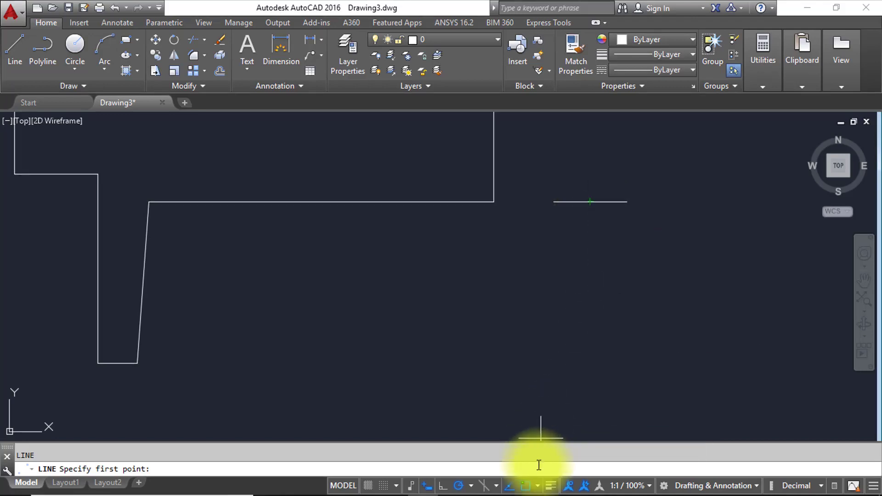
click(538, 486)
click(525, 486)
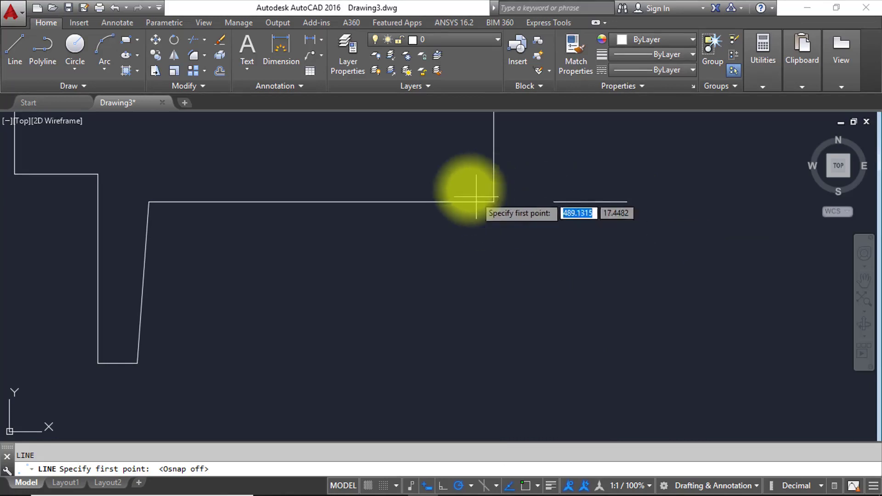
scroll(467, 187, down, 5)
scroll(487, 174, up, 7)
scroll(491, 206, down, 1)
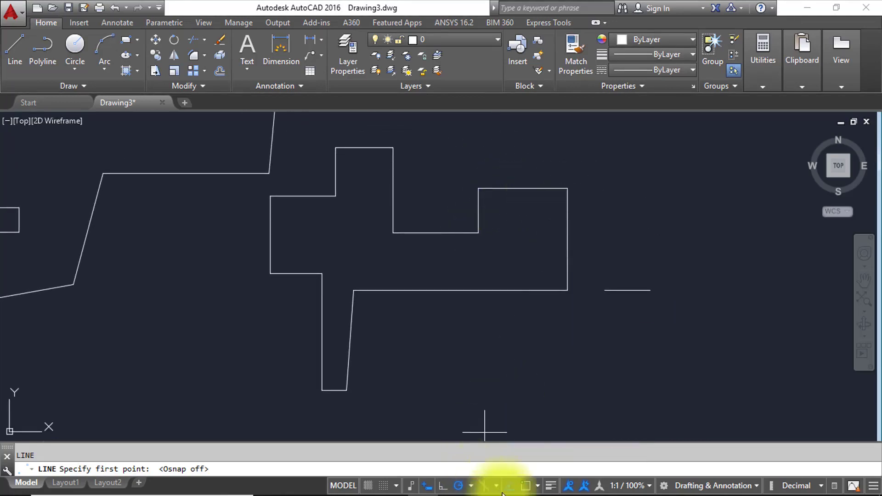
Turn object snap back on for the pending line and review the list of snap modes
click(529, 488)
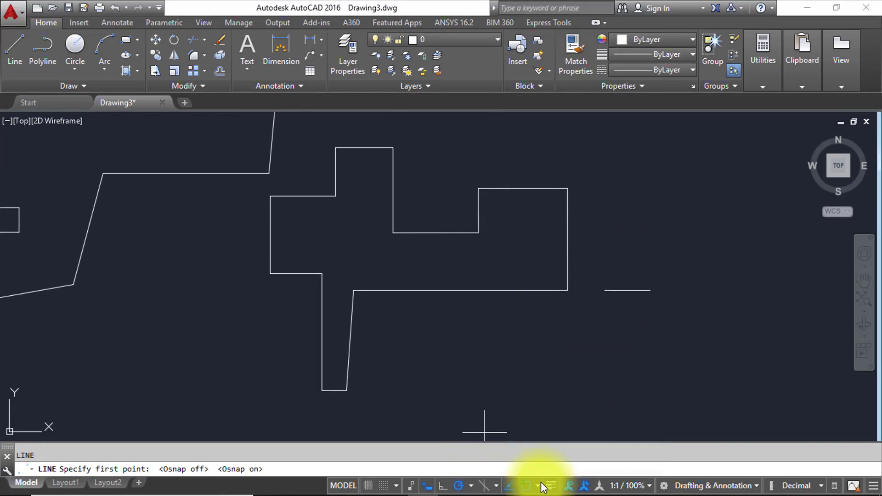
click(538, 486)
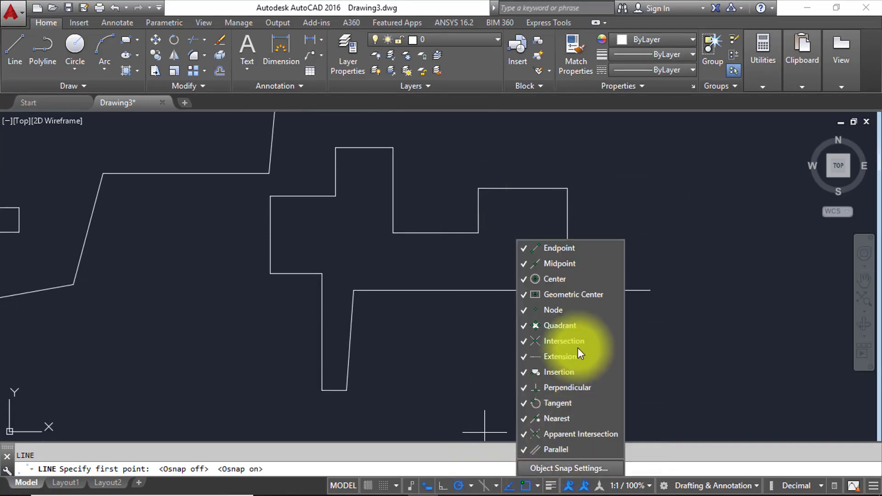
click(532, 488)
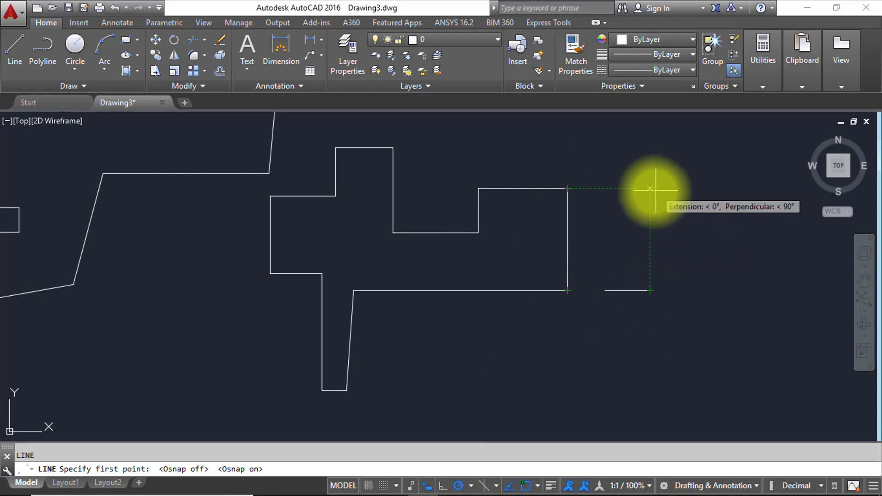
Switch object snap and object snap tracking off, and turn both on again while the line command waits
click(513, 490)
click(515, 488)
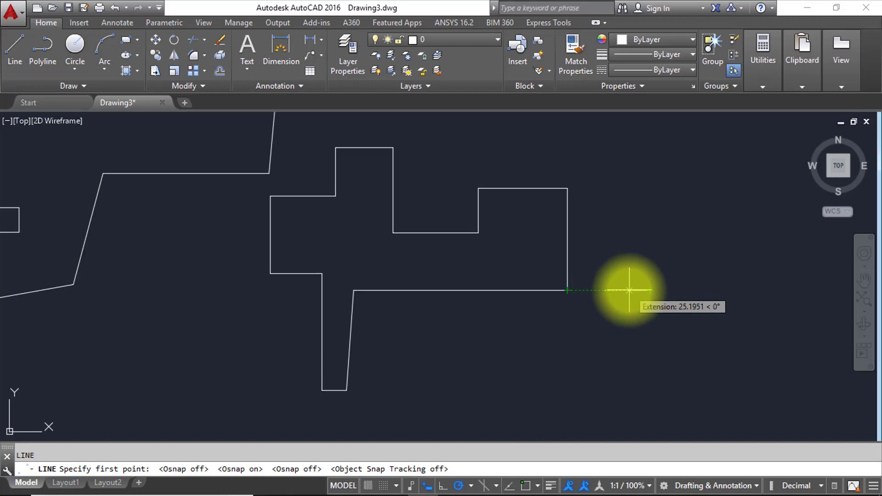
click(525, 486)
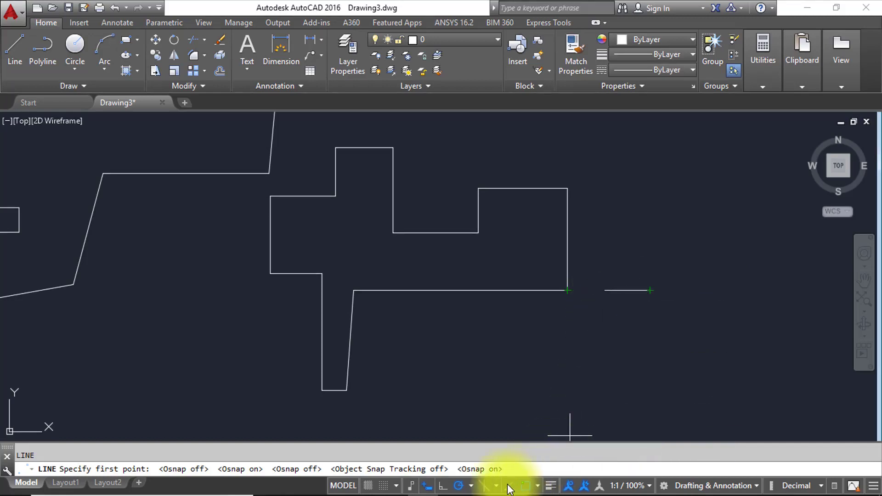
click(509, 487)
Look through the object snap modes again, from Endpoint down to Parallel, without changing any
click(538, 486)
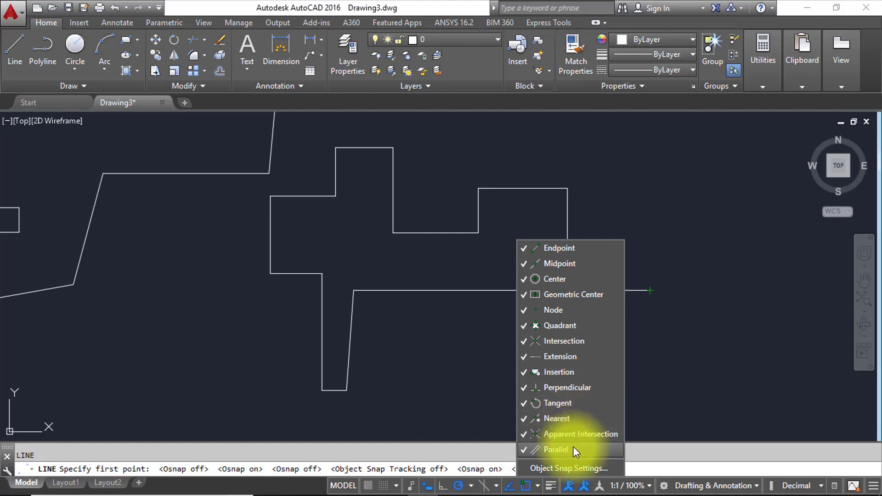
click(690, 386)
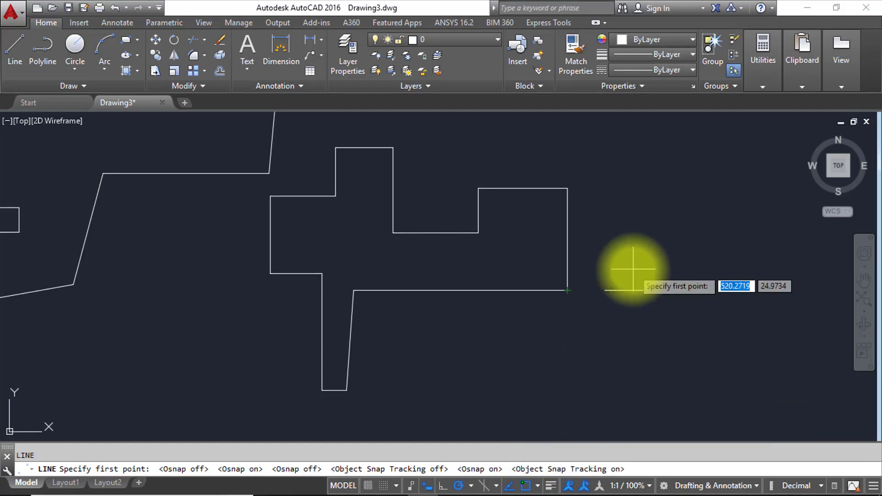
Toggle the lineweight display and cancel the pending line command
click(552, 486)
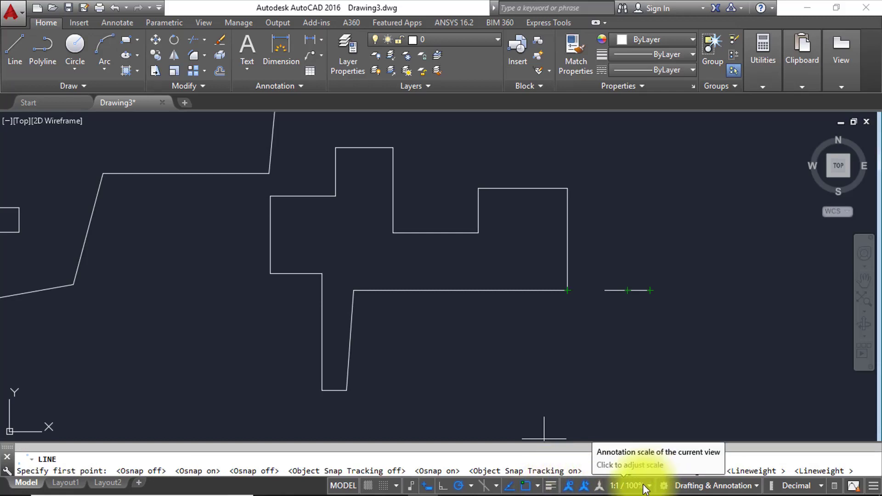
scroll(394, 134, down, 2)
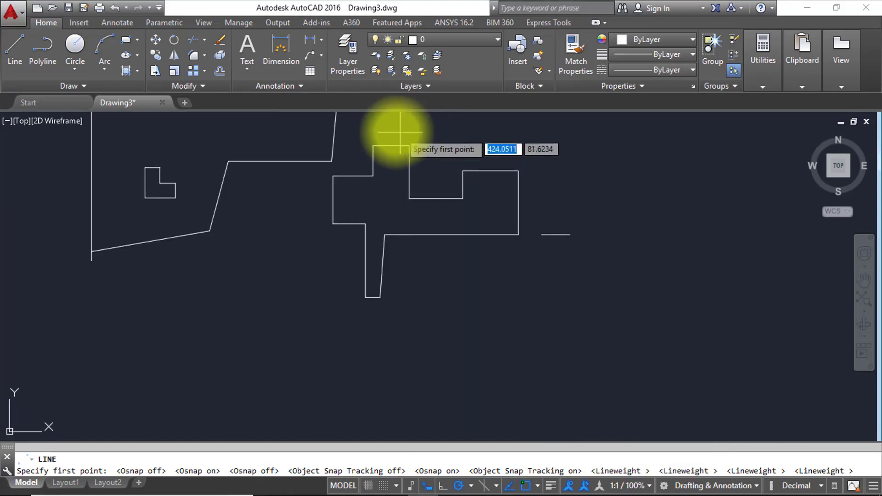
scroll(461, 243, down, 3)
scroll(460, 244, up, 5)
middle_drag(472, 285, 473, 330)
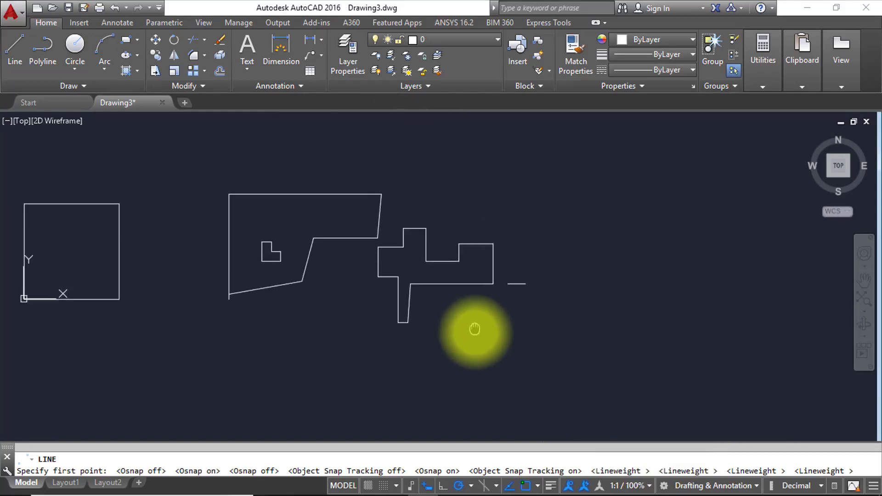
key(Escape)
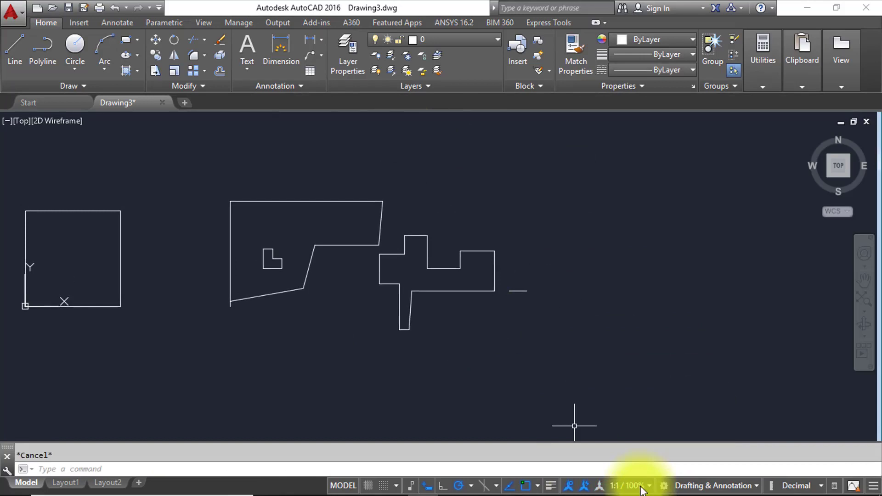
Look at the available workspaces and workspace options, keeping Drafting & Annotation
click(706, 487)
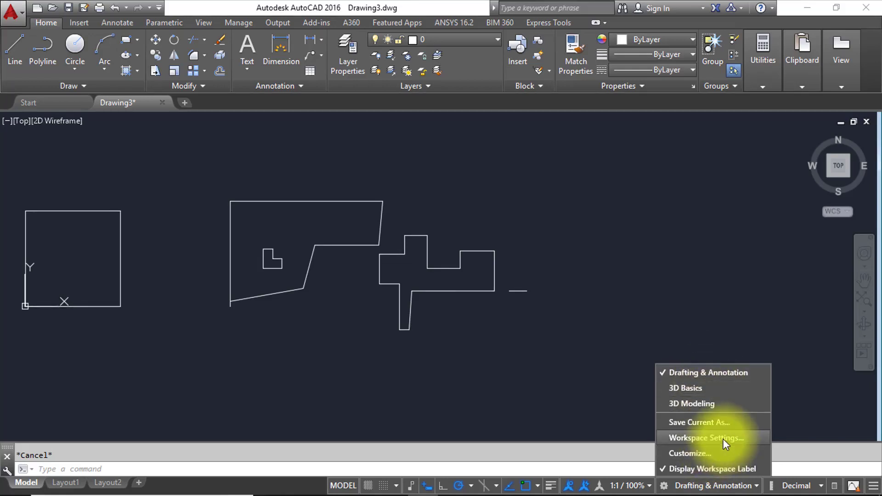
click(828, 390)
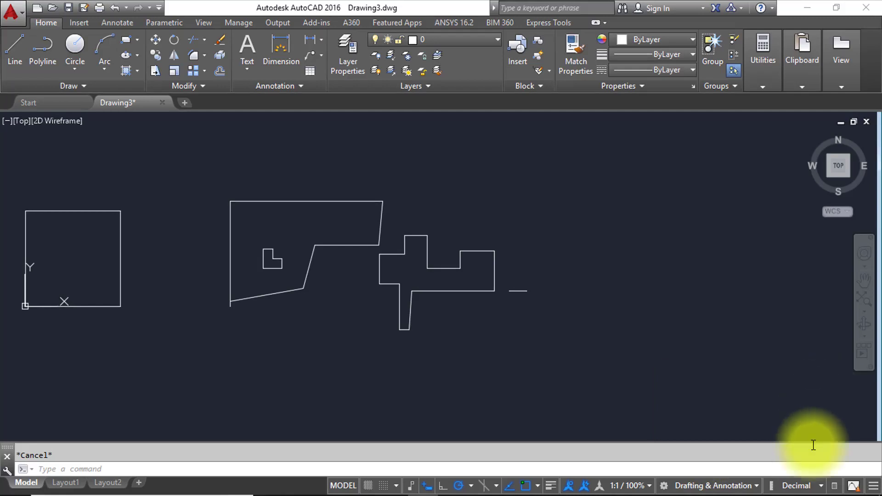
Switch the drawing units format to Engineering and back to Decimal
click(821, 485)
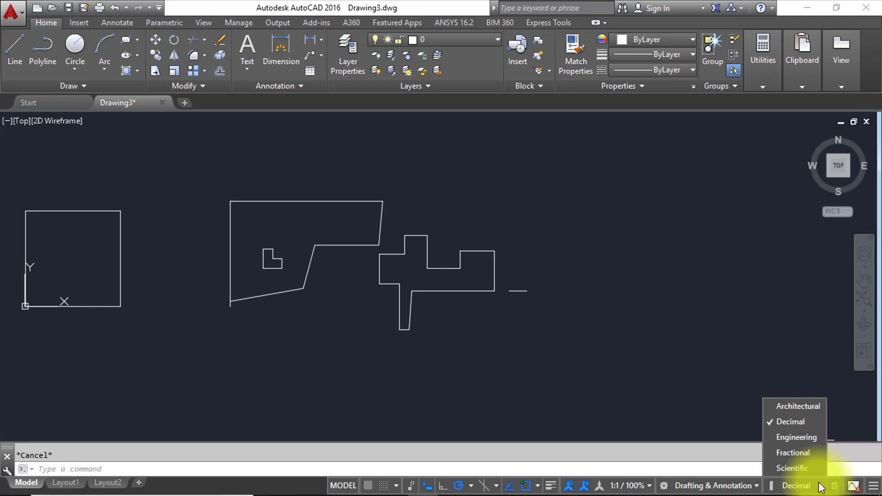
click(795, 436)
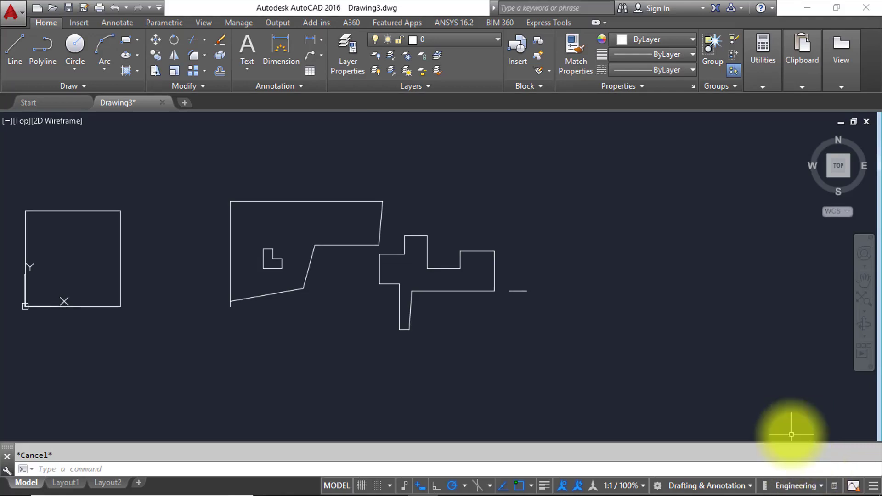
mouse_move(809, 492)
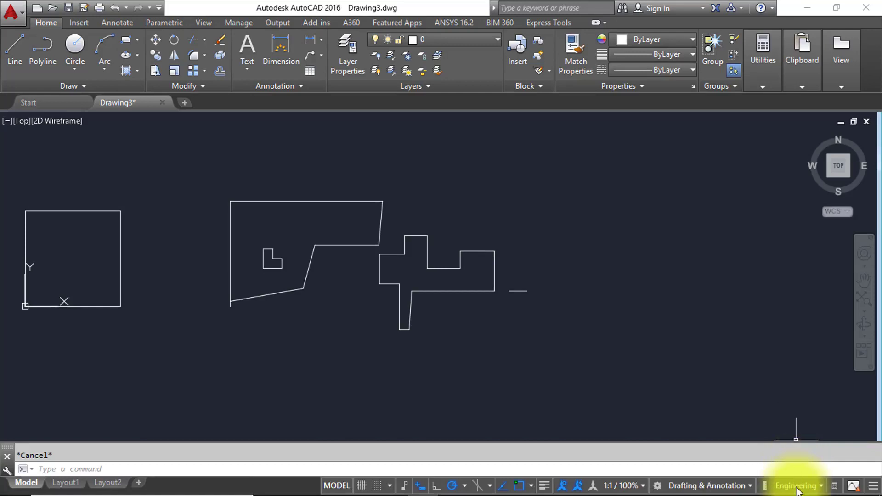
click(821, 486)
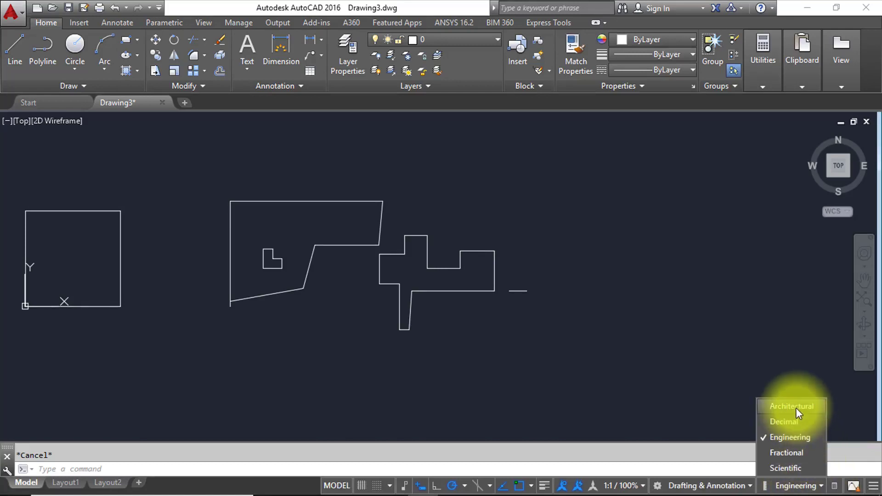
click(790, 420)
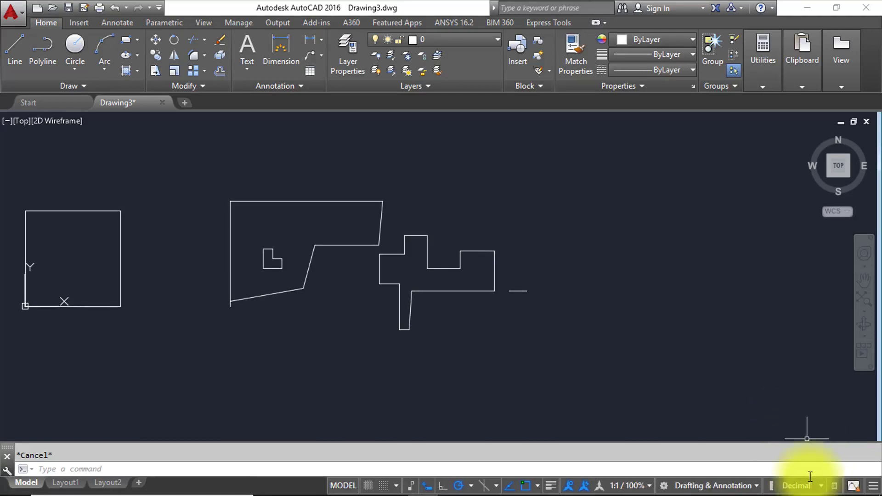
Try the Architectural units format and restore the Decimal format
click(819, 486)
click(798, 406)
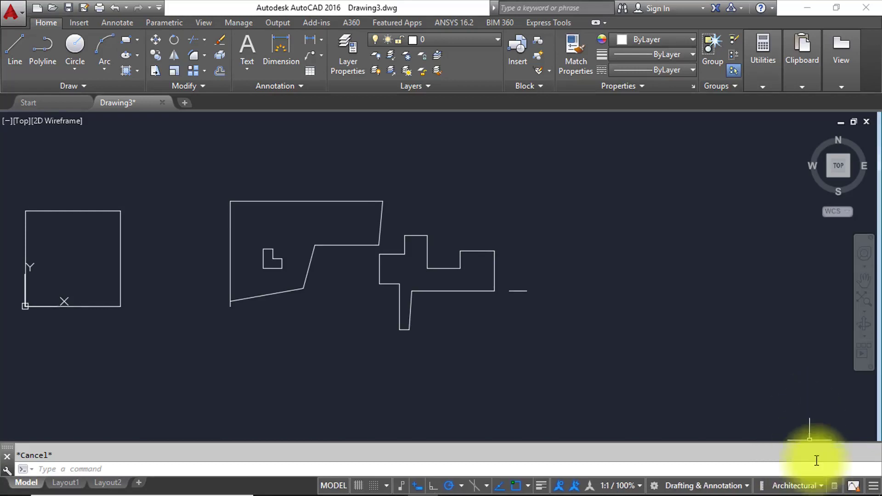
click(816, 485)
click(792, 422)
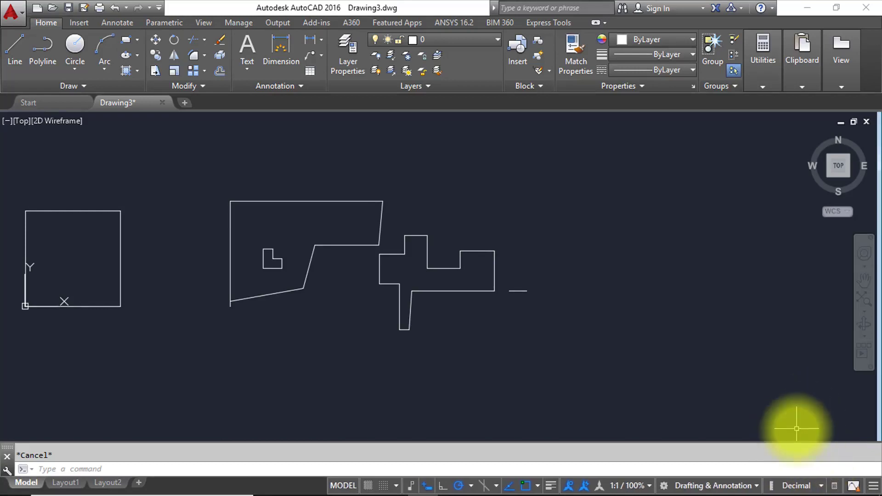
Turn on Quick Properties, inspect the short horizontal line beside the stepped outline, and close its properties
click(835, 486)
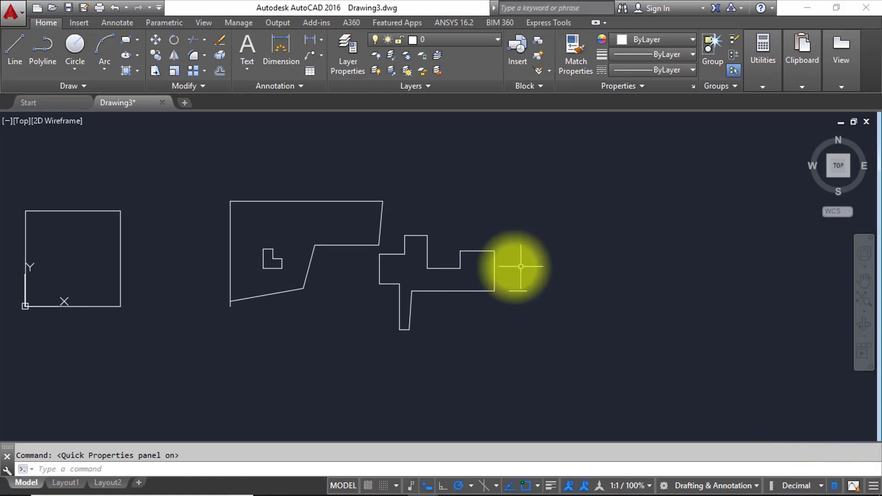
click(523, 291)
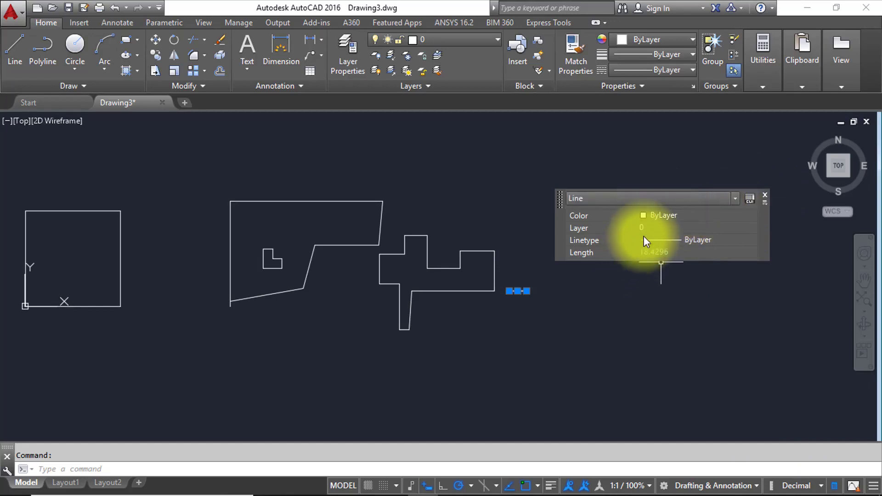
click(765, 196)
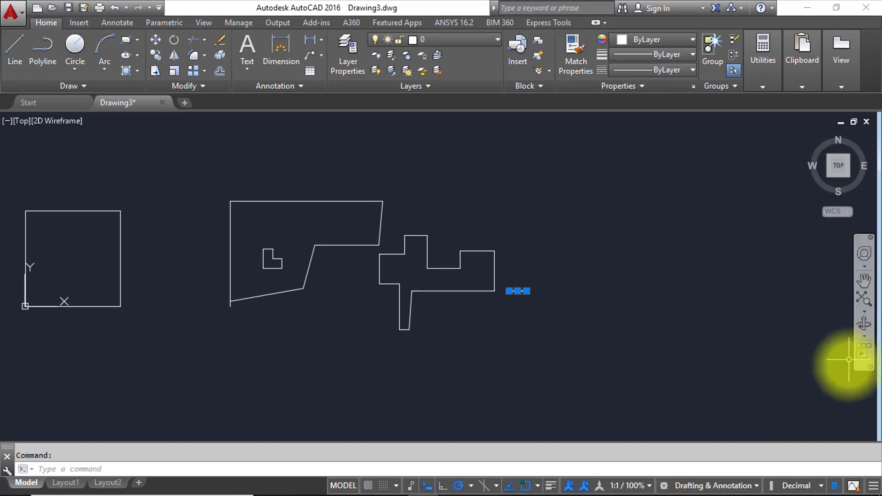
Review which drafting tools can be shown in the status bar through its customization list
click(870, 486)
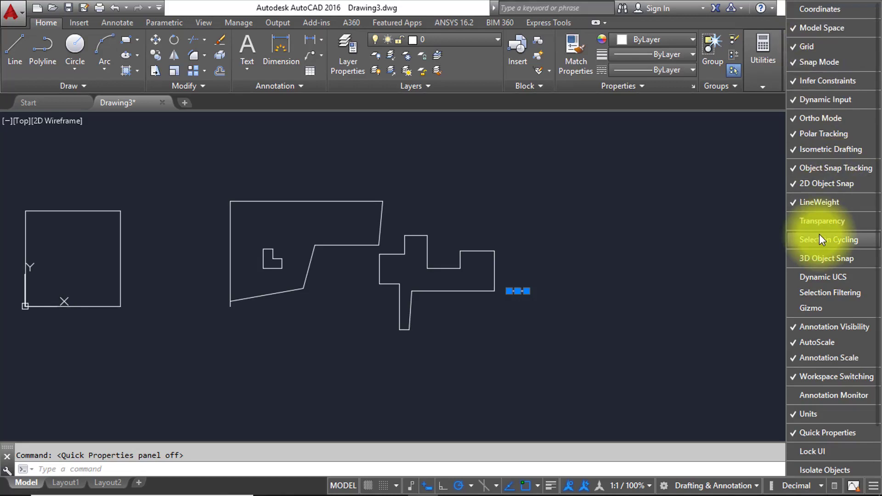
mouse_move(876, 485)
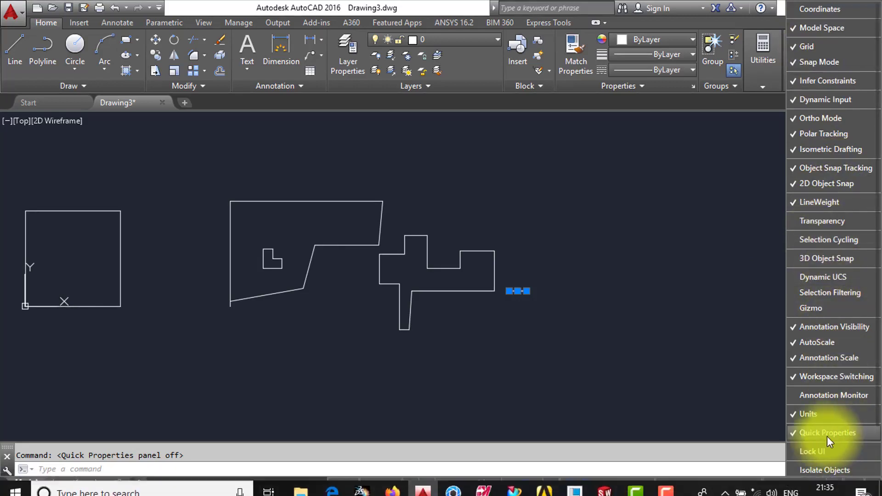
click(874, 486)
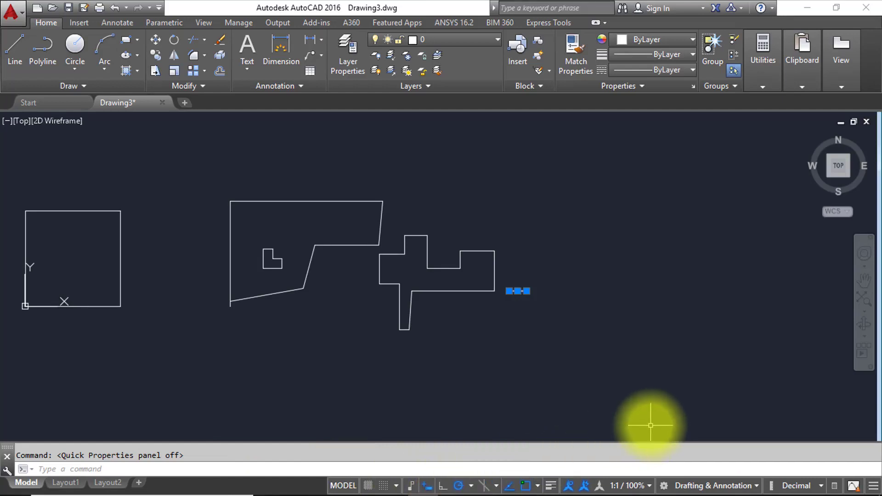
scroll(543, 251, down, 2)
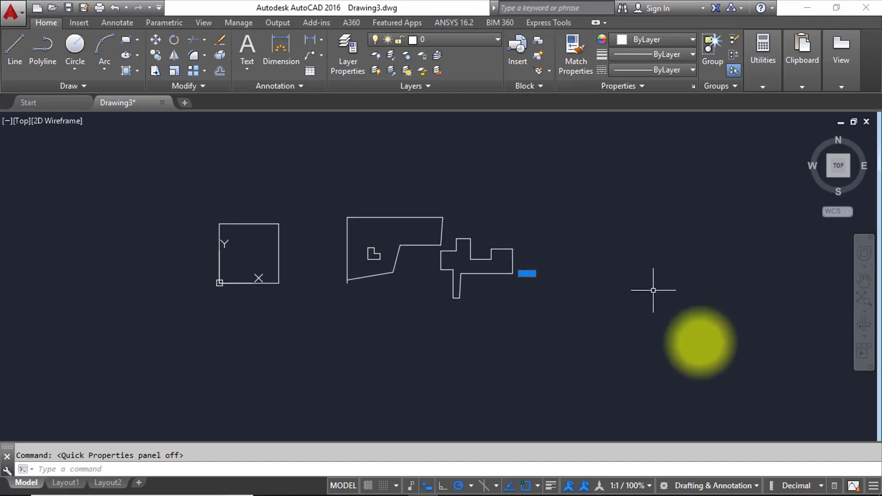
mouse_move(730, 493)
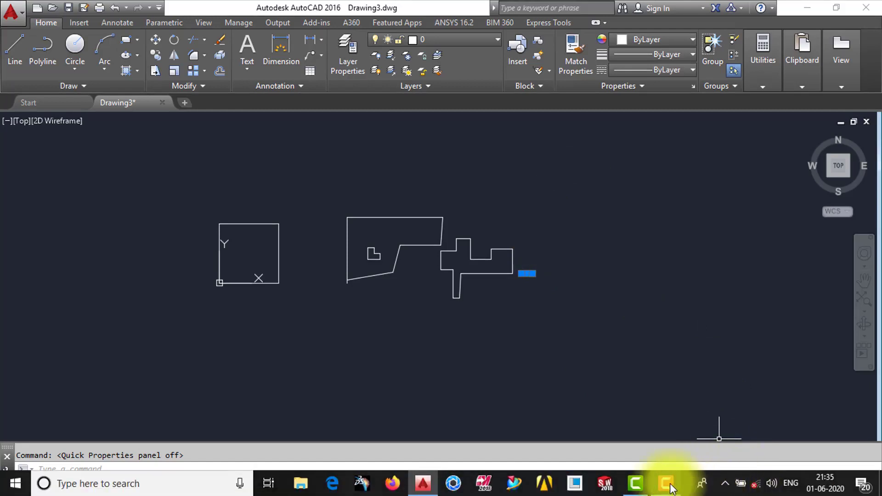